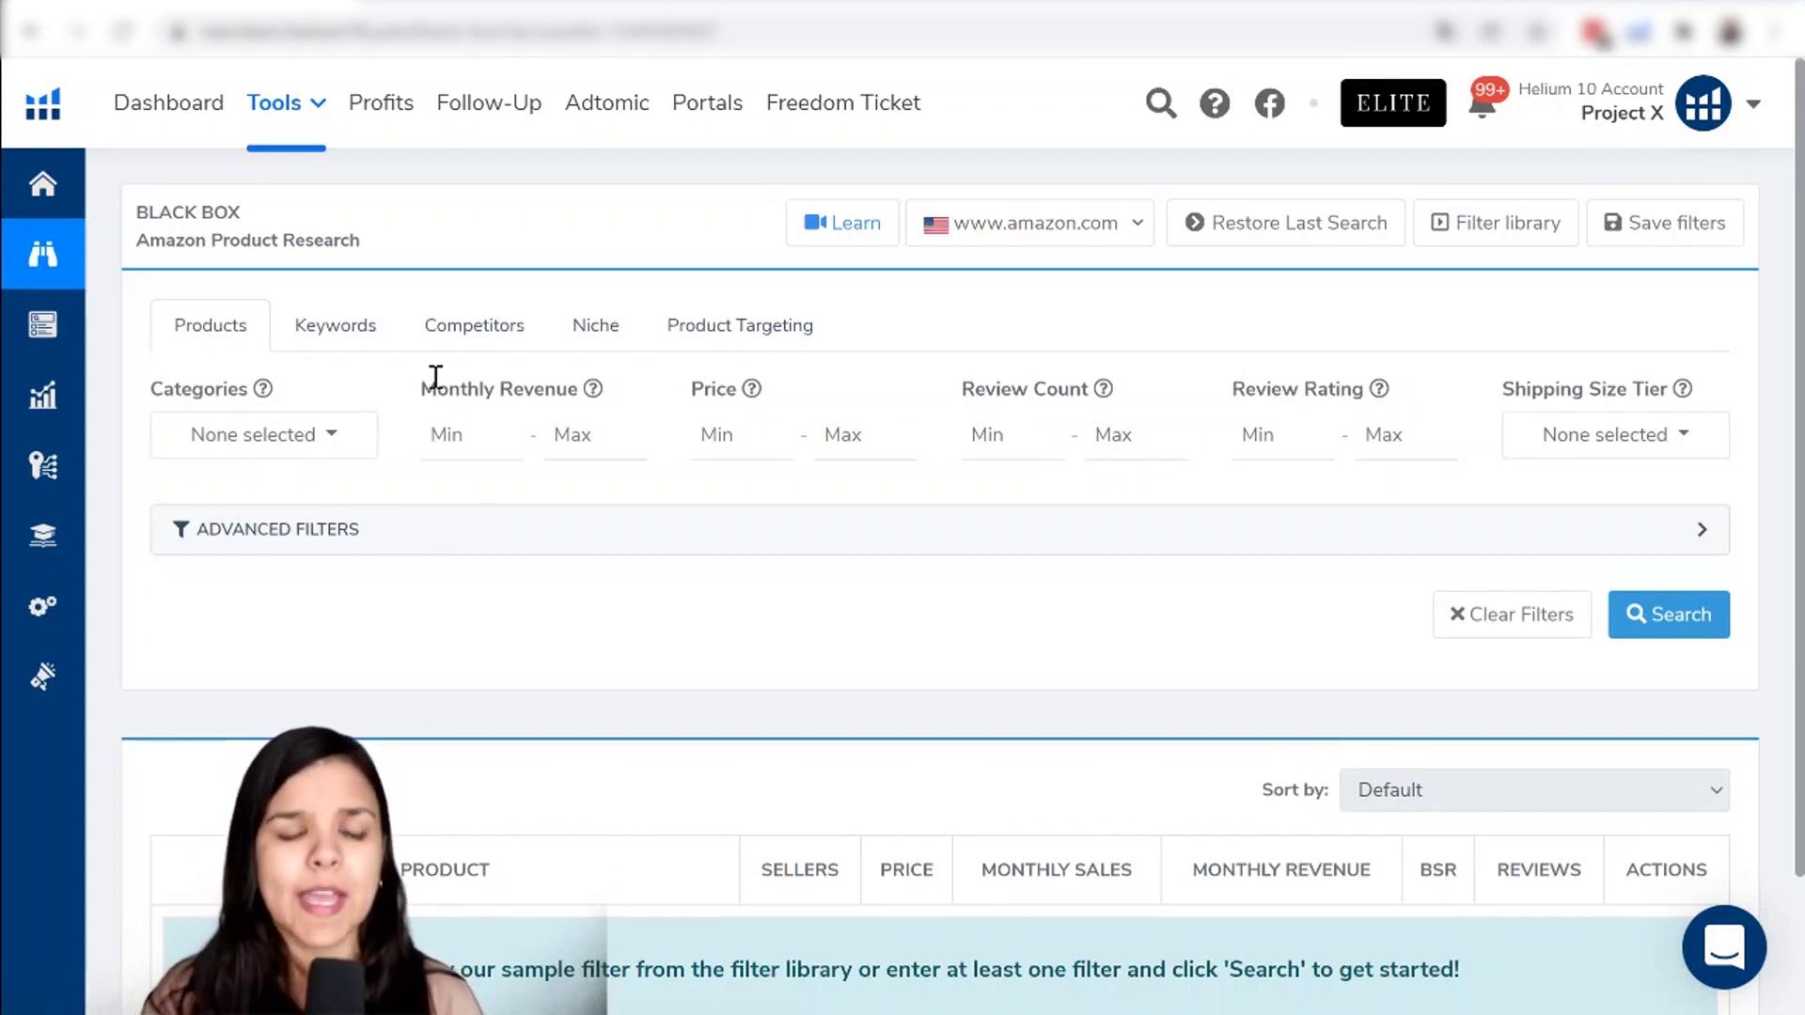
Expand the advanced filters and select the Home & Kitchen, Health & Household and Kitchen & Dining categories.
{"action": "left_click", "coordinate": [408, 541]}
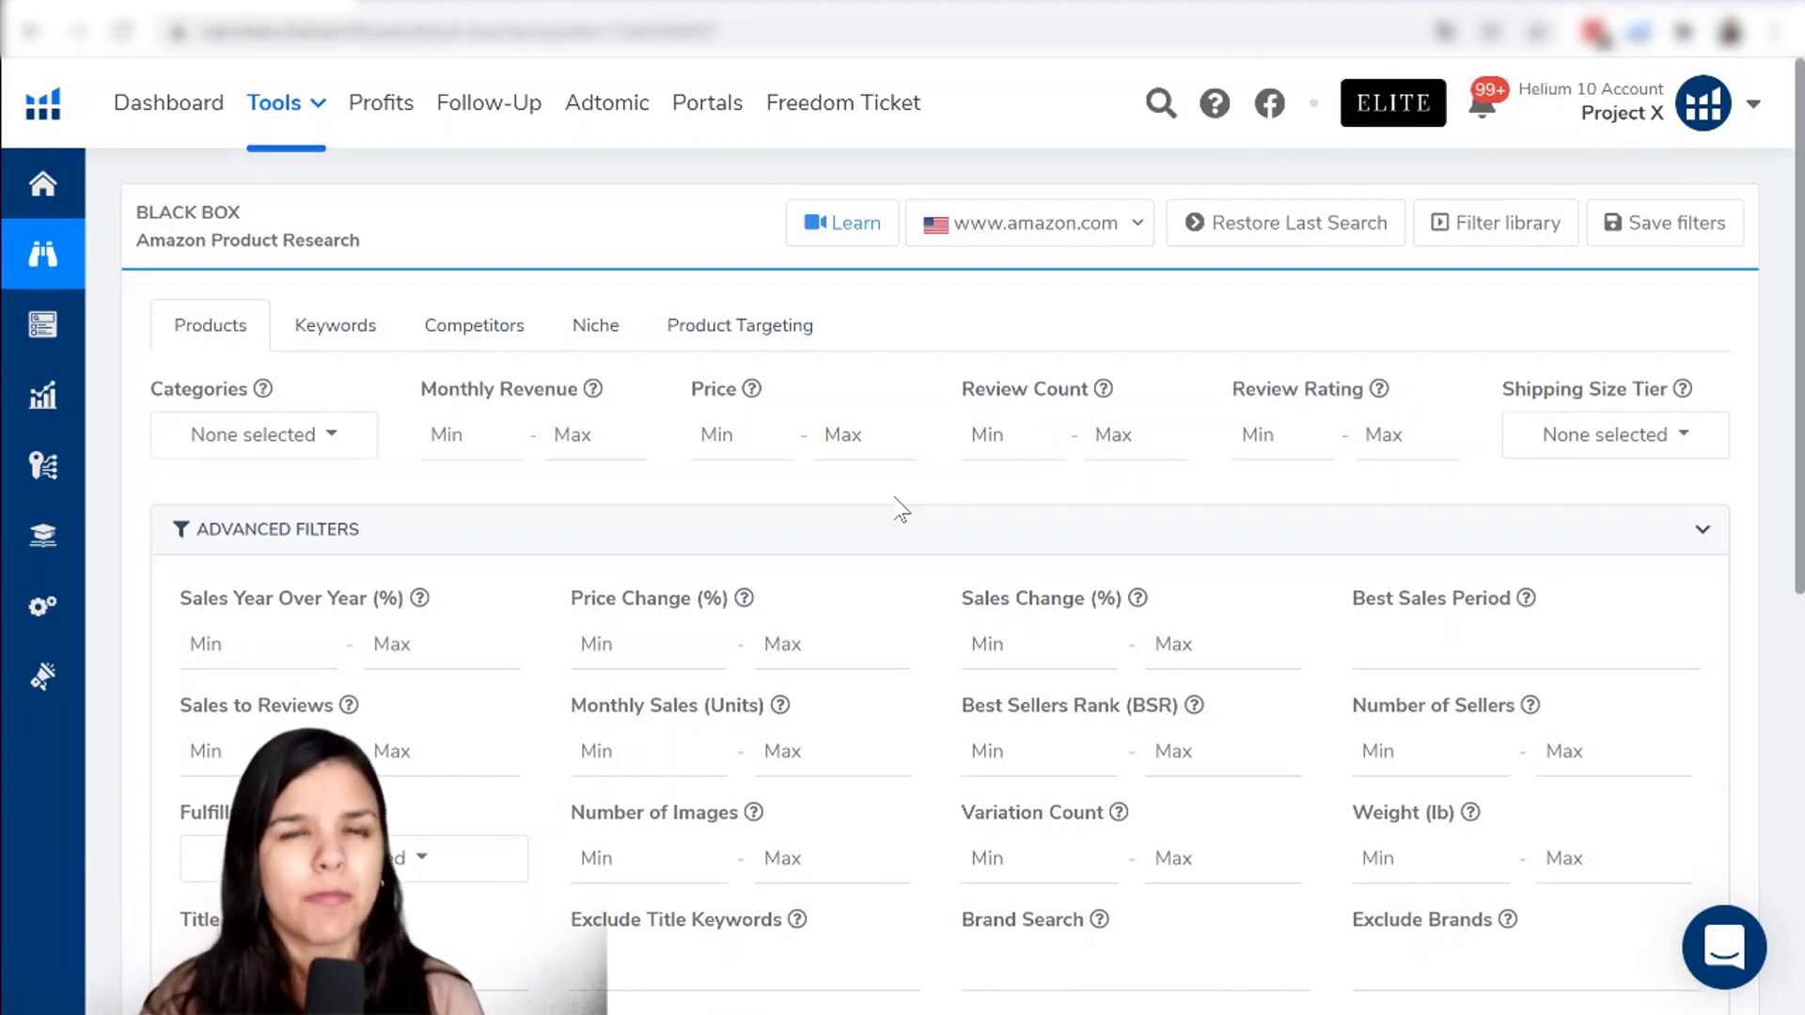
{"action": "left_click", "coordinate": [329, 442]}
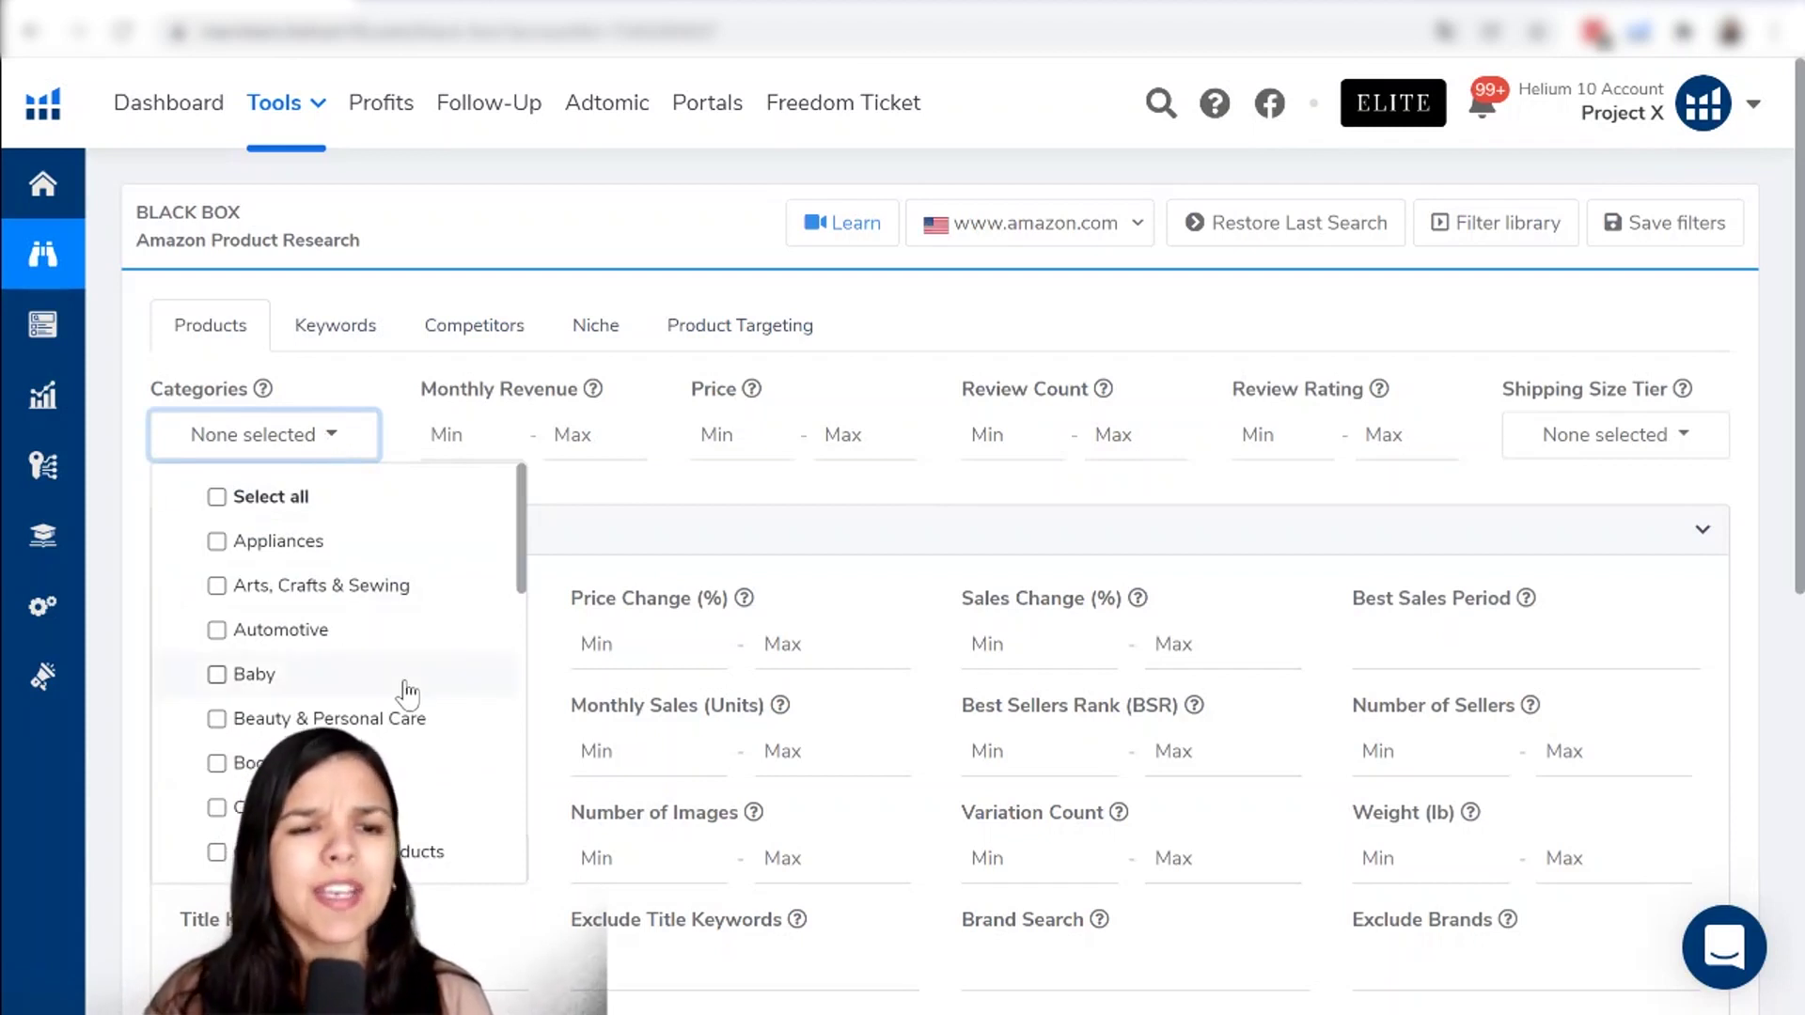
{"action": "scroll", "coordinate": [405, 691], "scroll_direction": "down", "scroll_amount": 3}
{"action": "scroll", "coordinate": [404, 691], "scroll_direction": "down", "scroll_amount": 5}
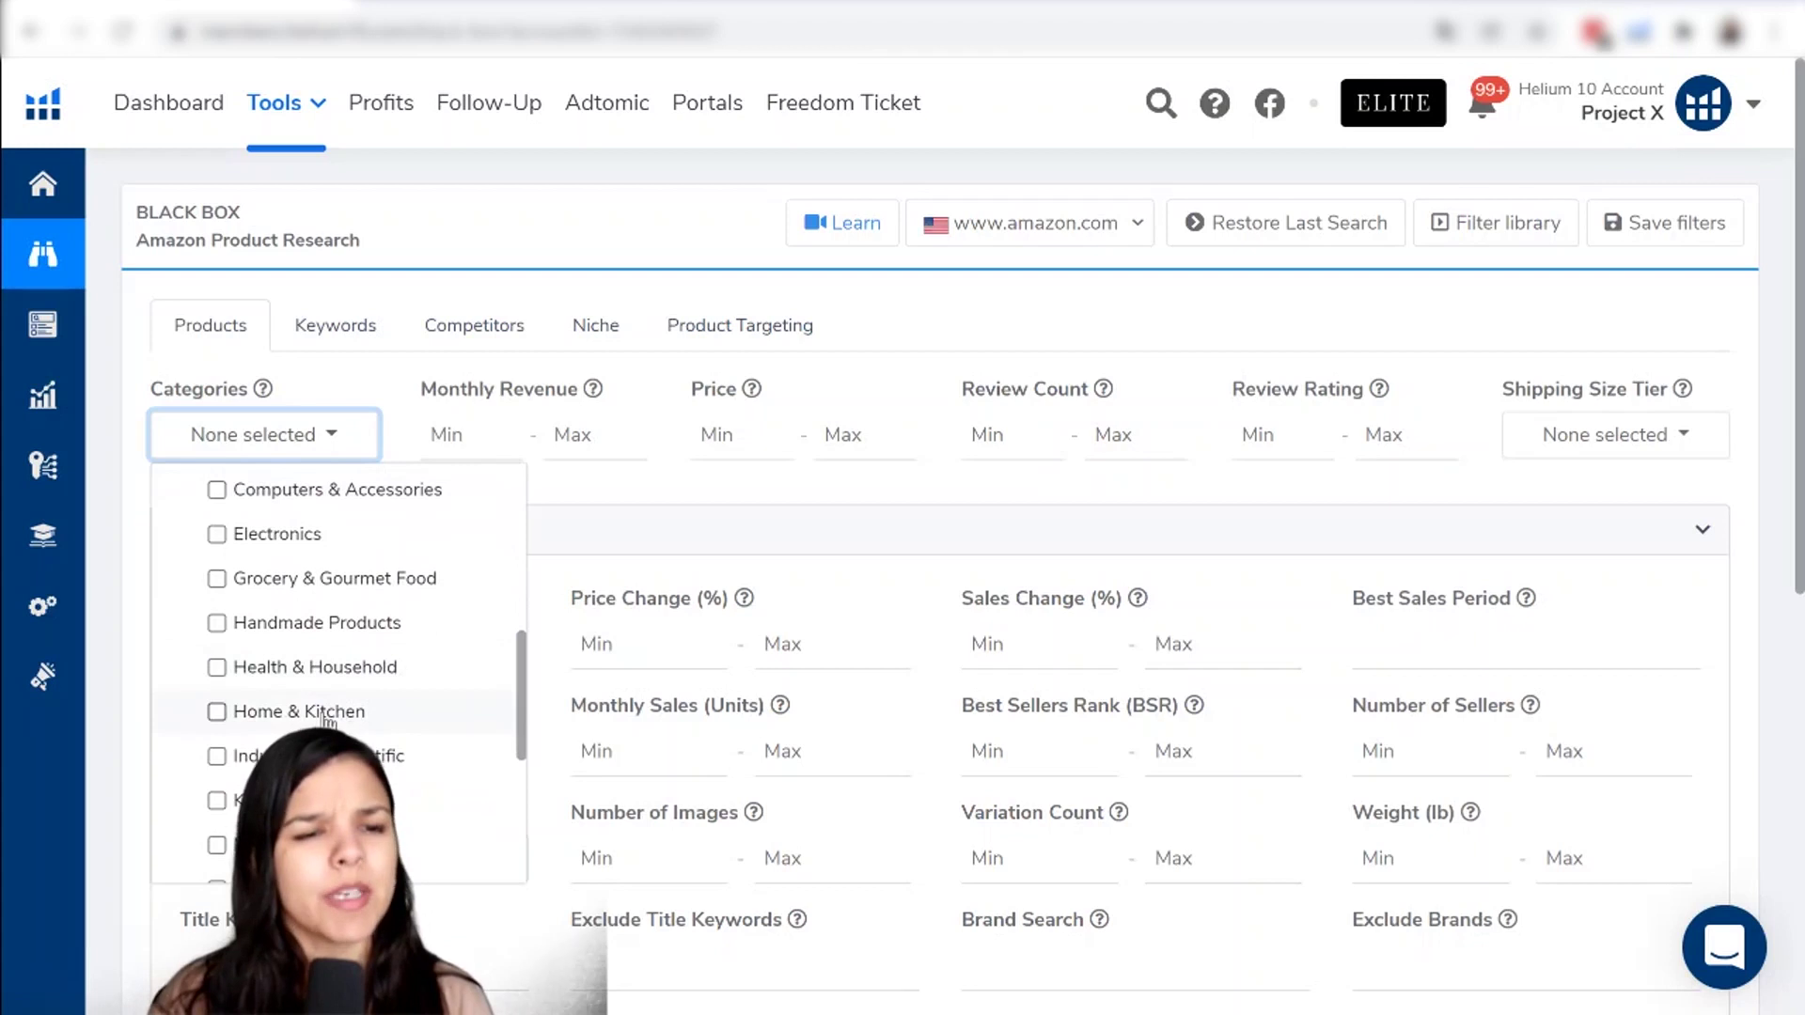
{"action": "left_click", "coordinate": [325, 714]}
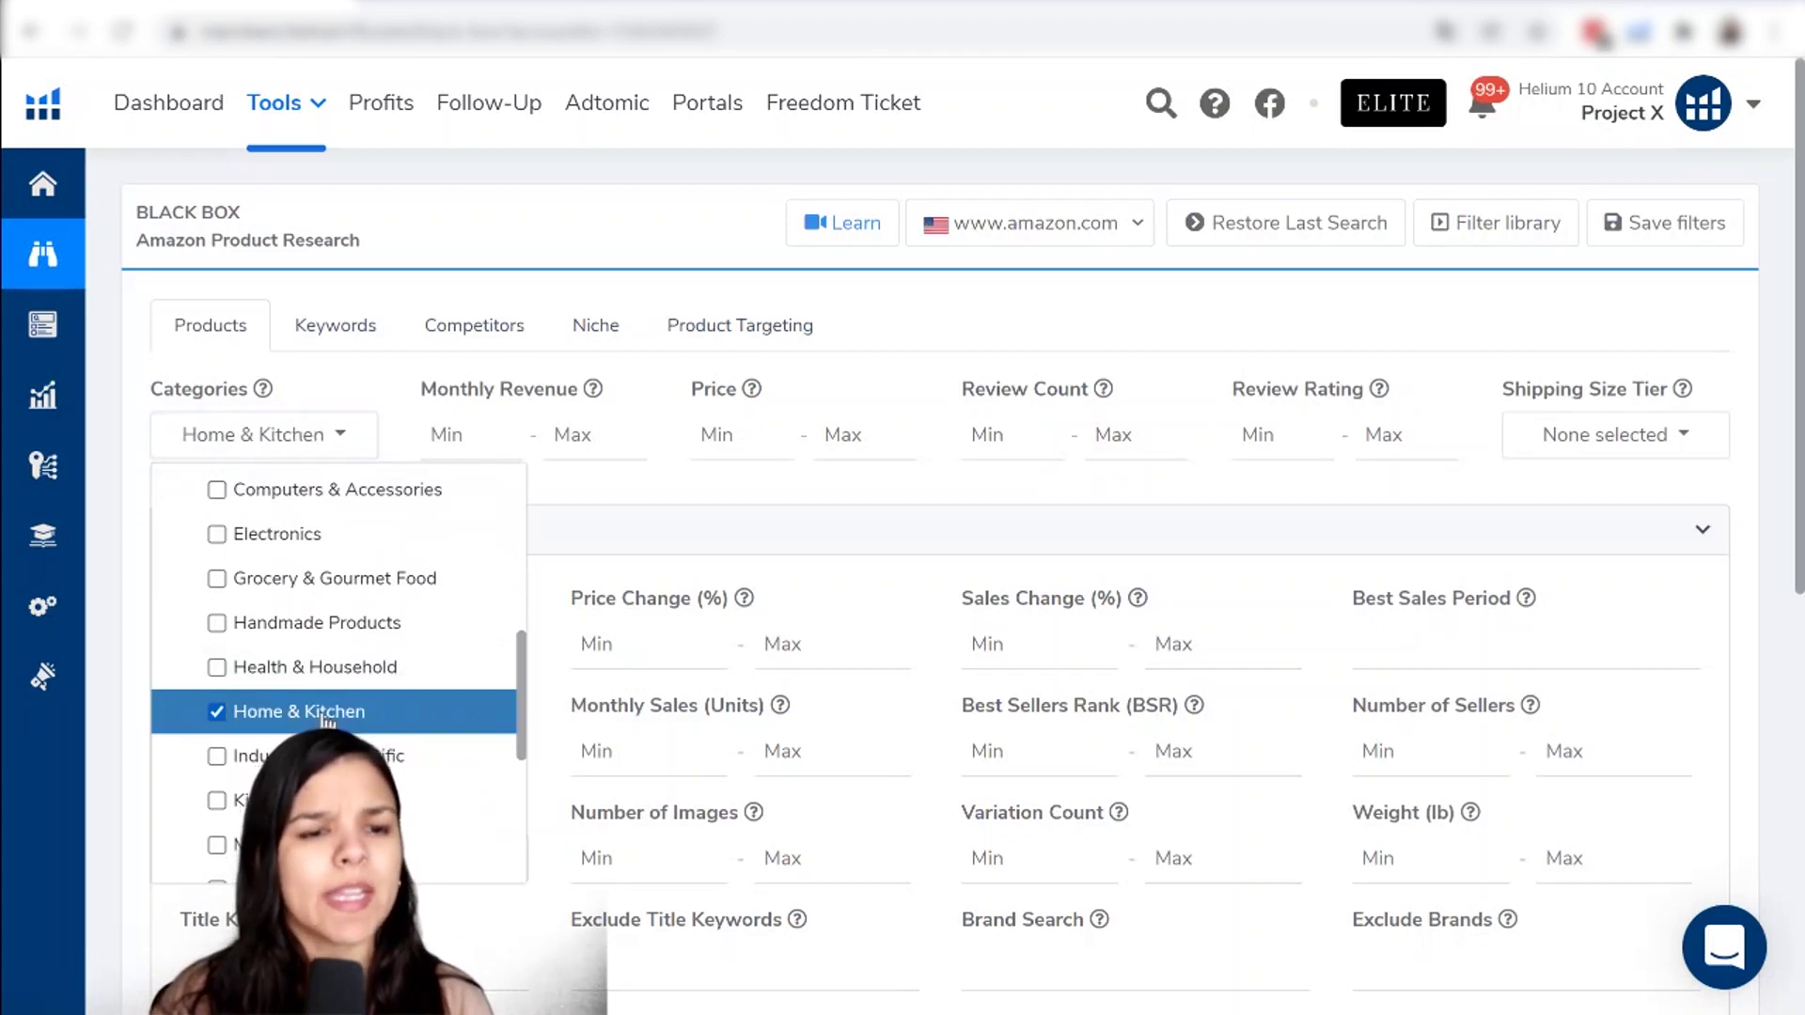
{"action": "left_click", "coordinate": [297, 673]}
{"action": "scroll", "coordinate": [287, 715], "scroll_direction": "down", "scroll_amount": 1}
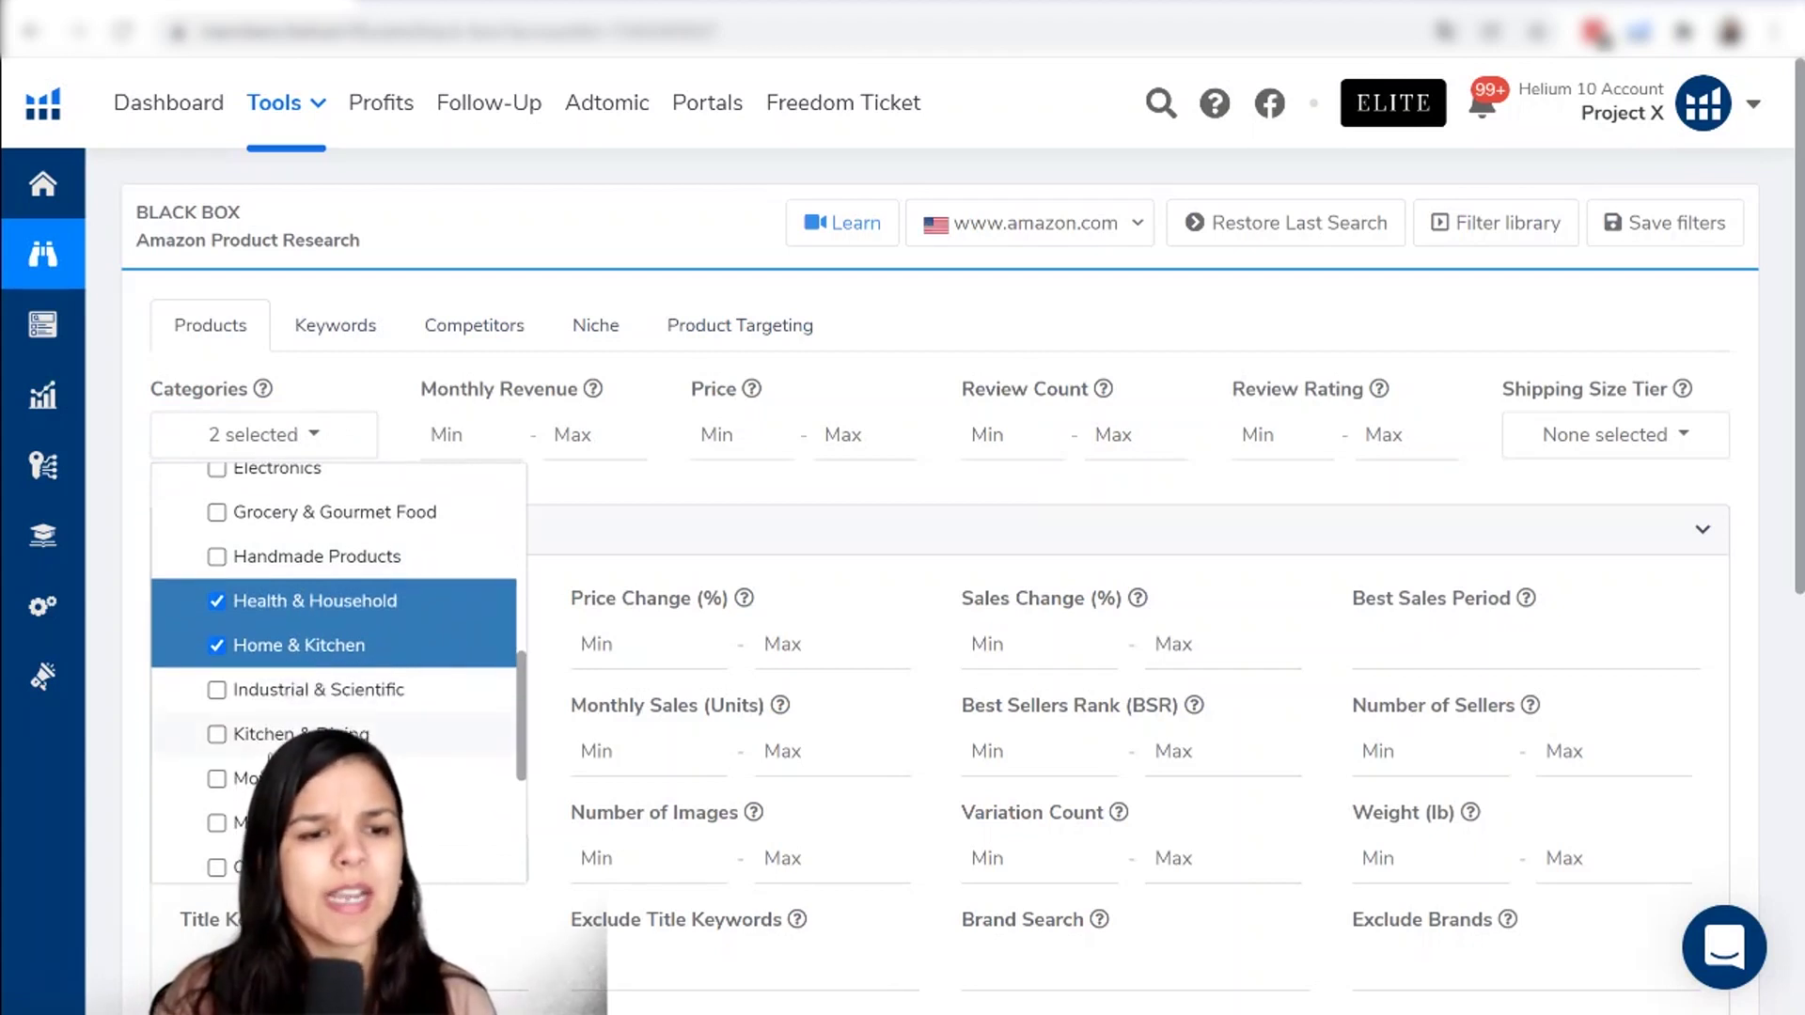
{"action": "left_click", "coordinate": [273, 741]}
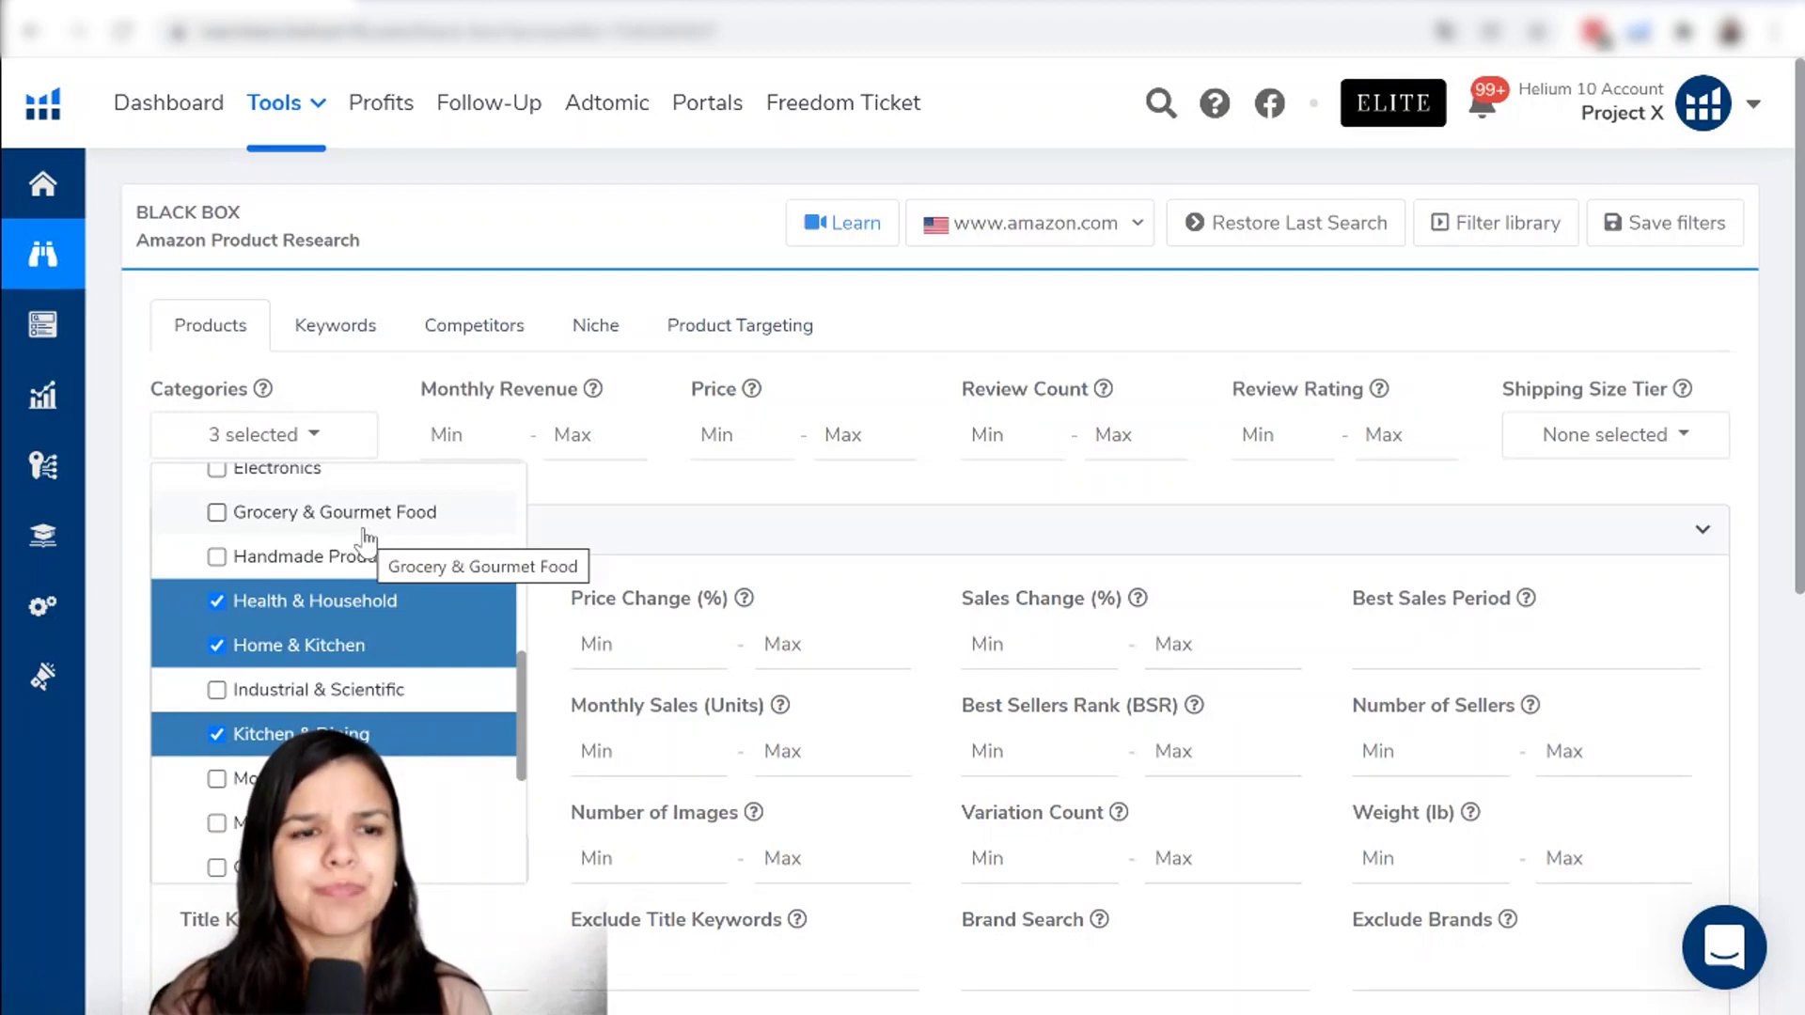
{"action": "scroll", "coordinate": [366, 538], "scroll_direction": "up", "scroll_amount": 3}
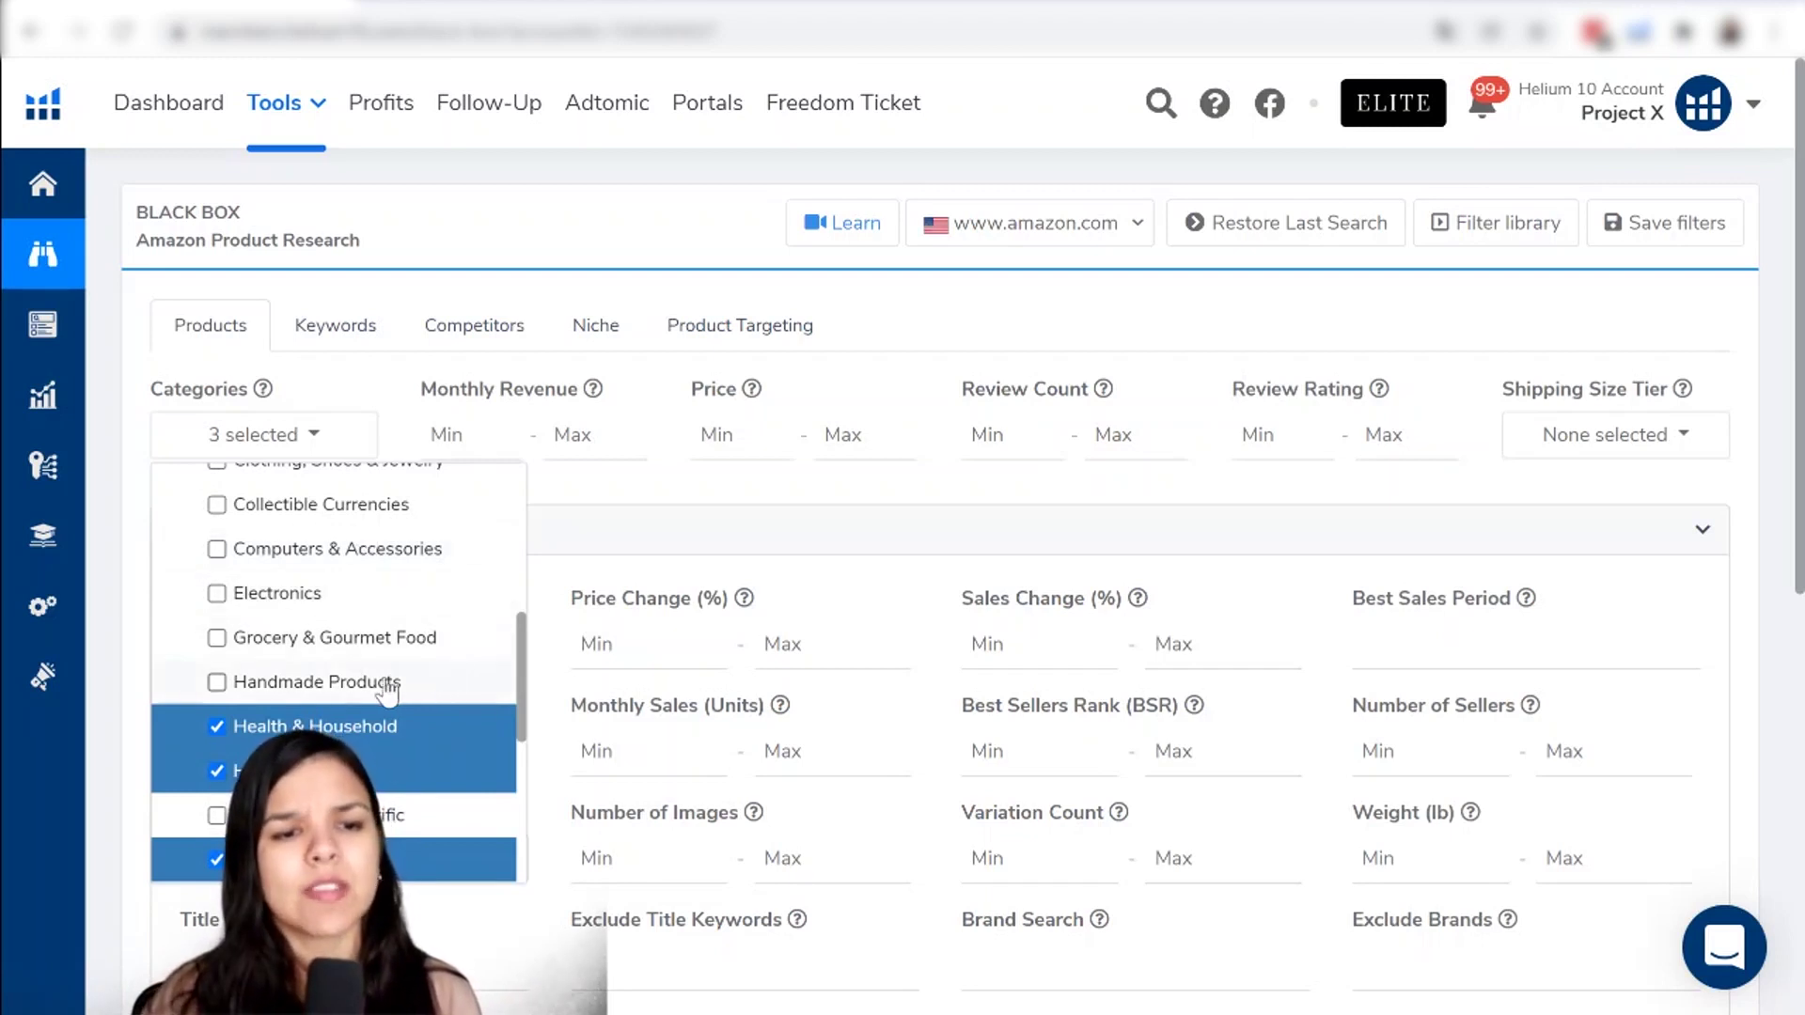
{"action": "left_click", "coordinate": [628, 253]}
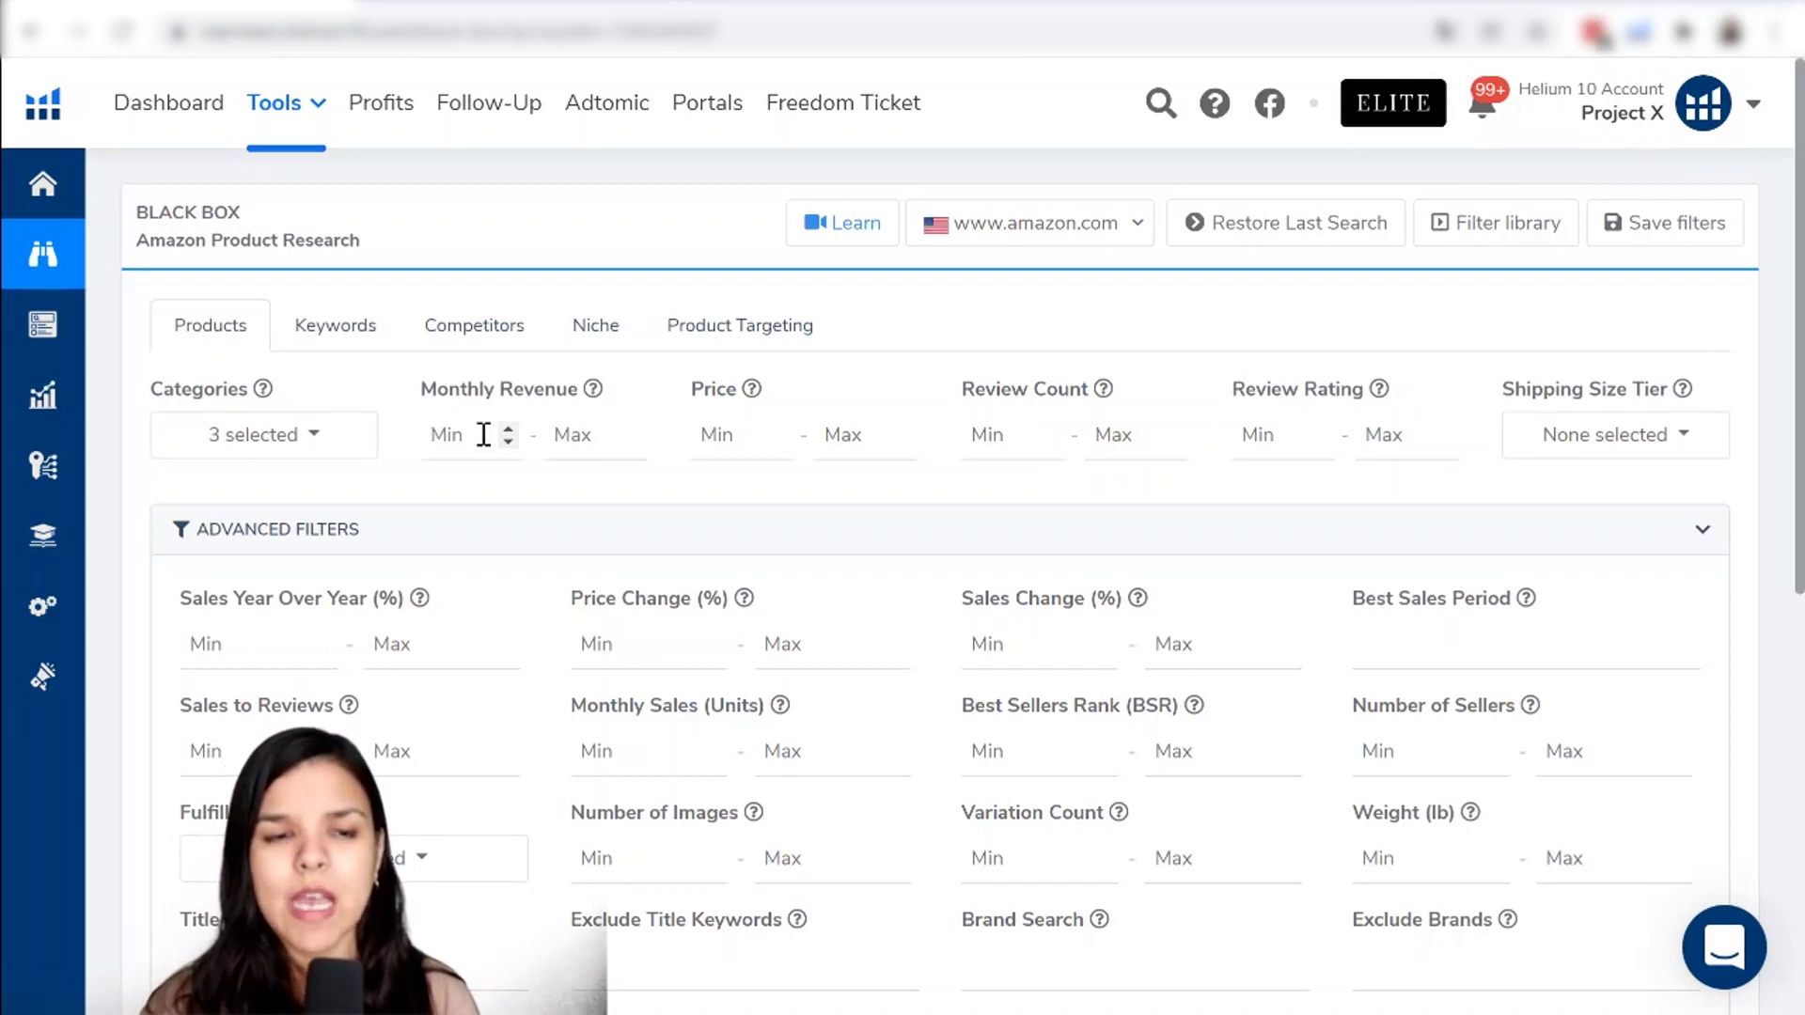
Set the minimum monthly revenue to 5000 and the price range to 25–45.
{"action": "type", "text": "5000"}
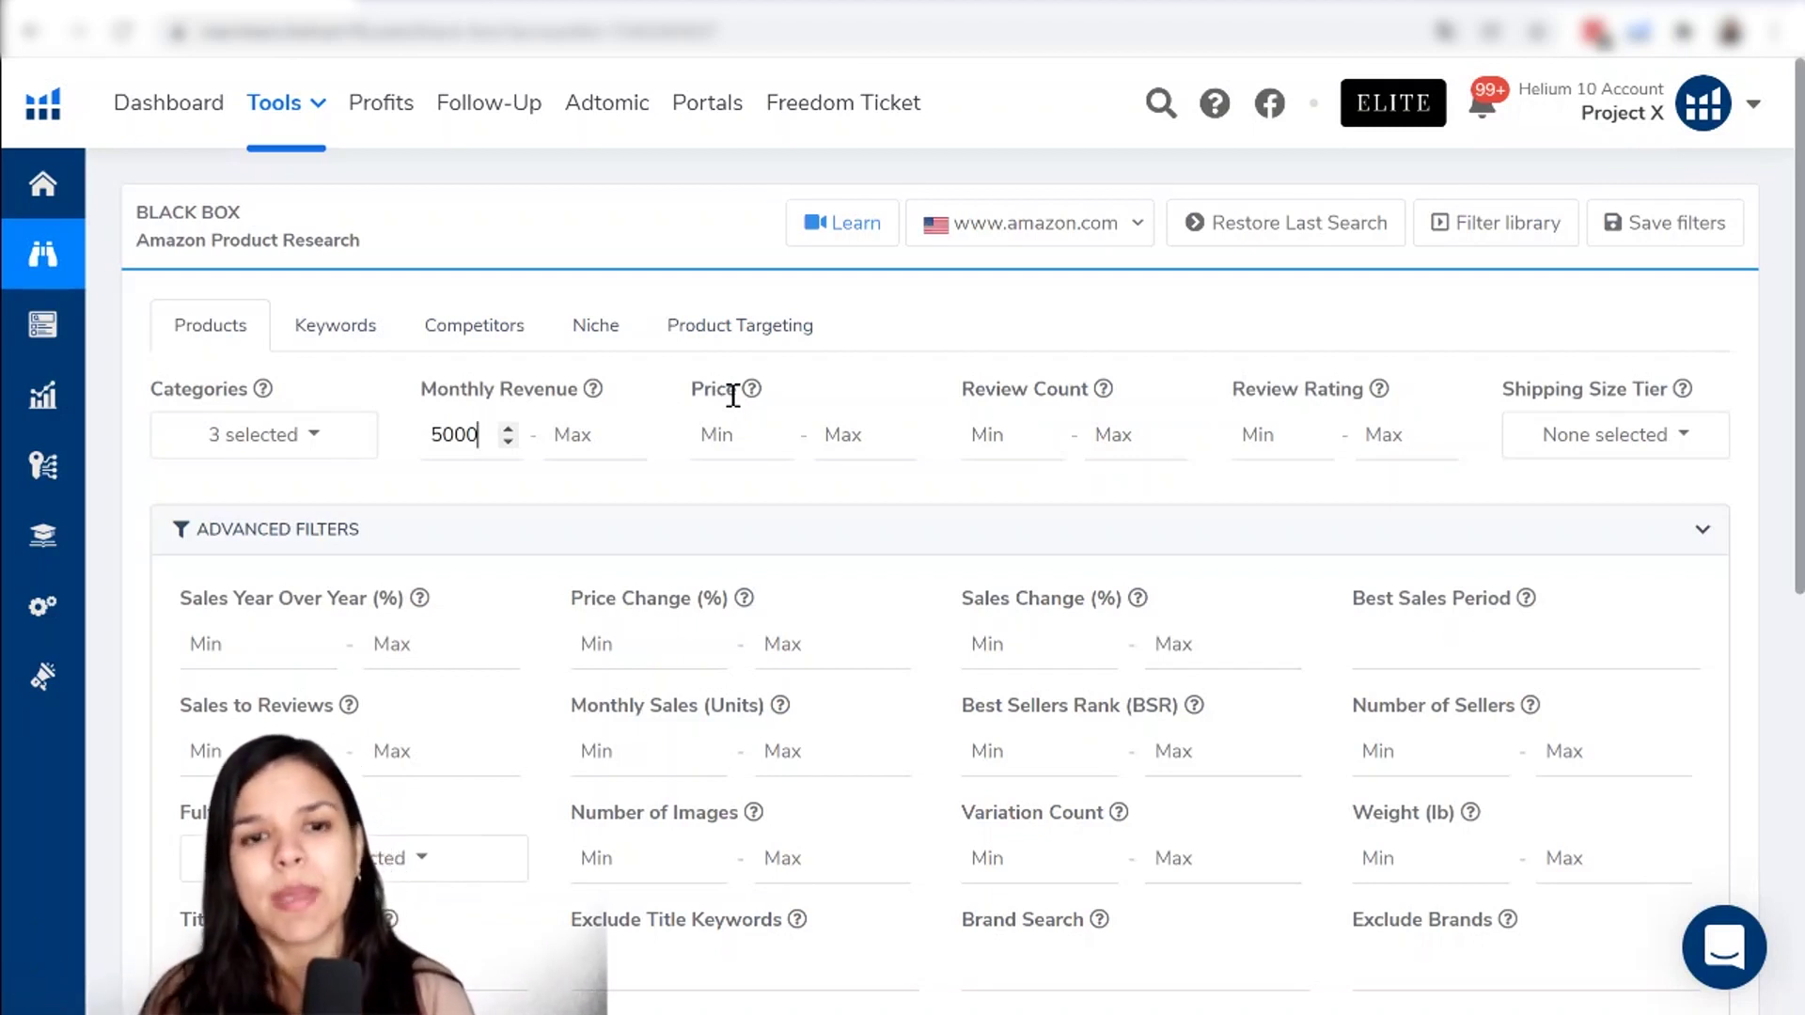
{"action": "left_click", "coordinate": [729, 440]}
{"action": "type", "text": "20"}
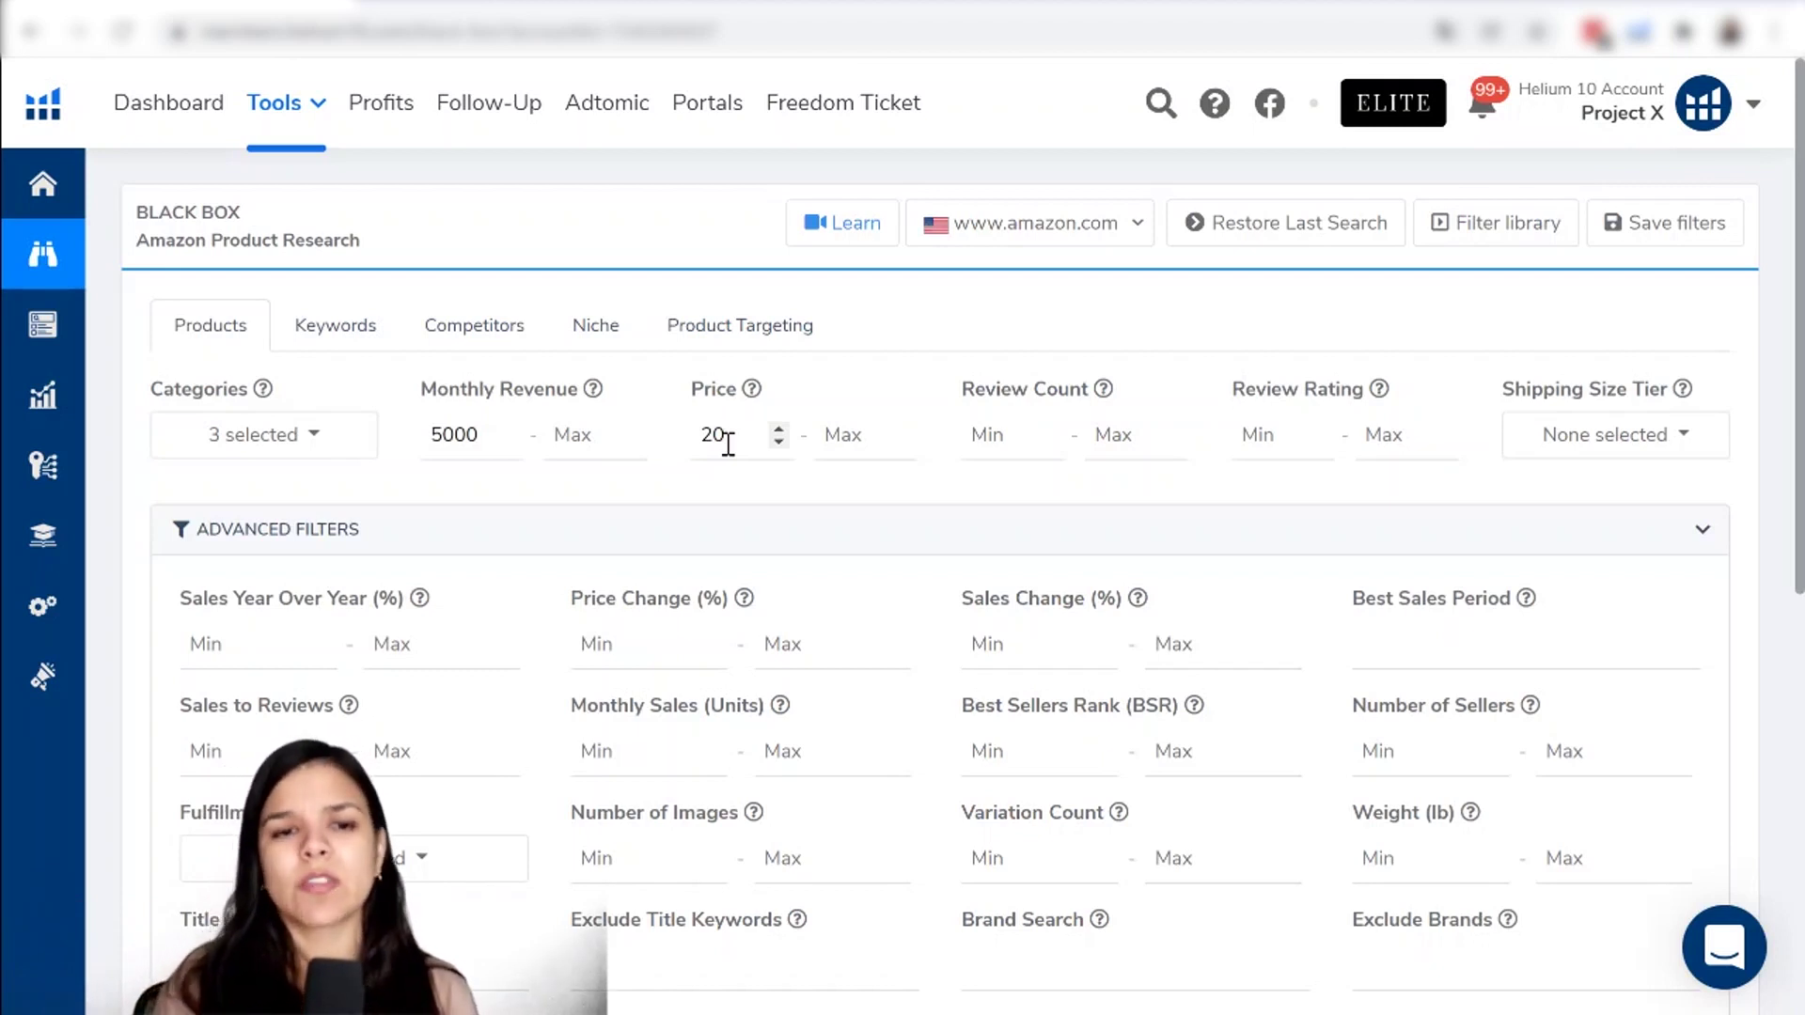
{"action": "key", "text": "BackSpace"}
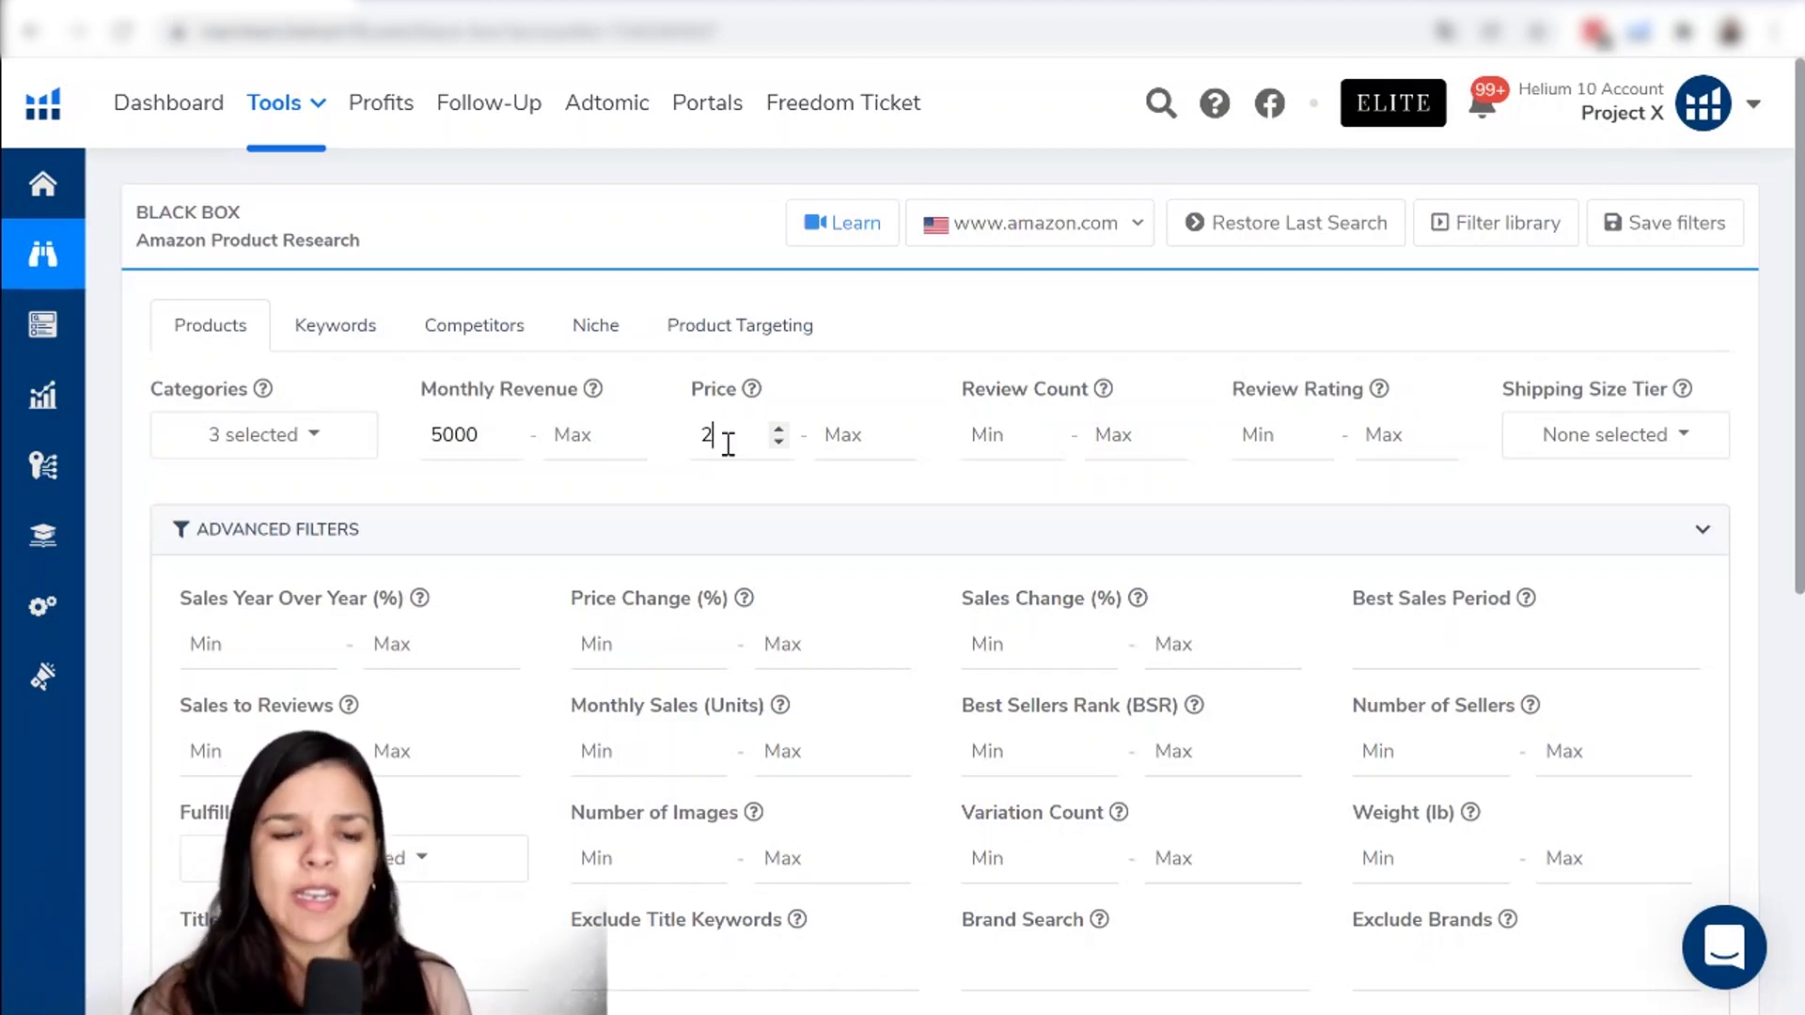
{"action": "type", "text": "5"}
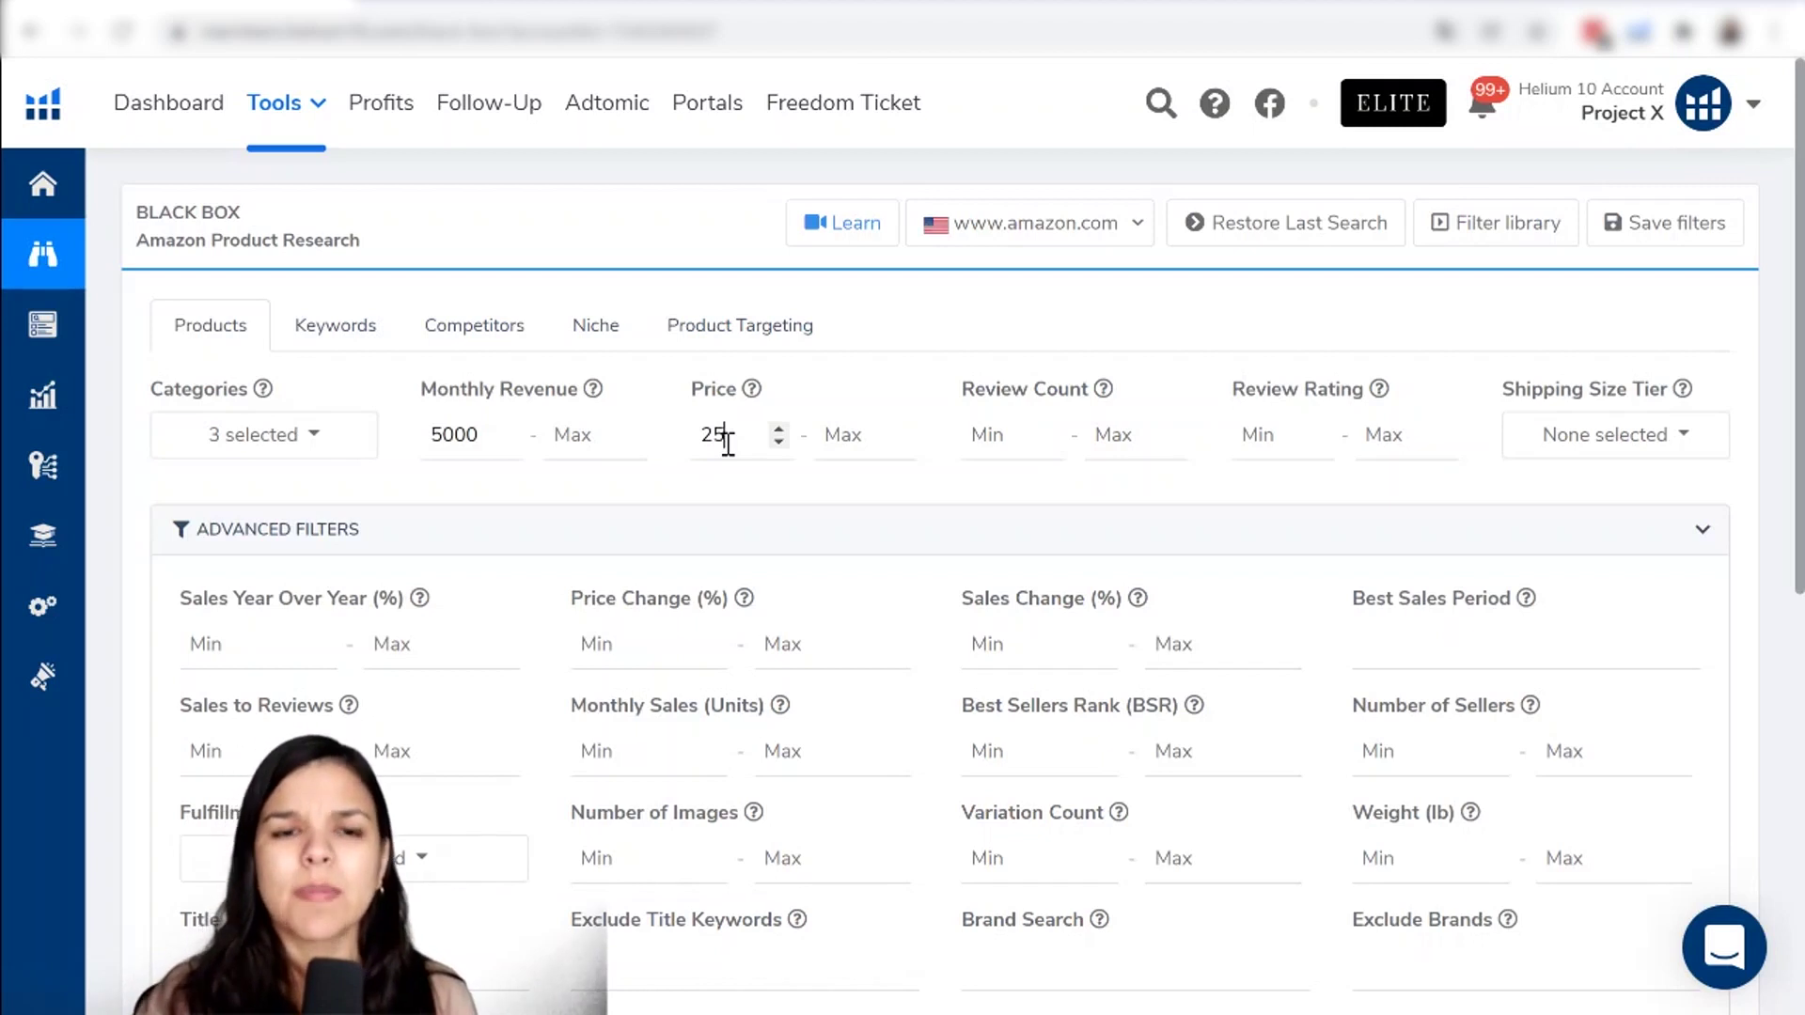
{"action": "left_click", "coordinate": [861, 435]}
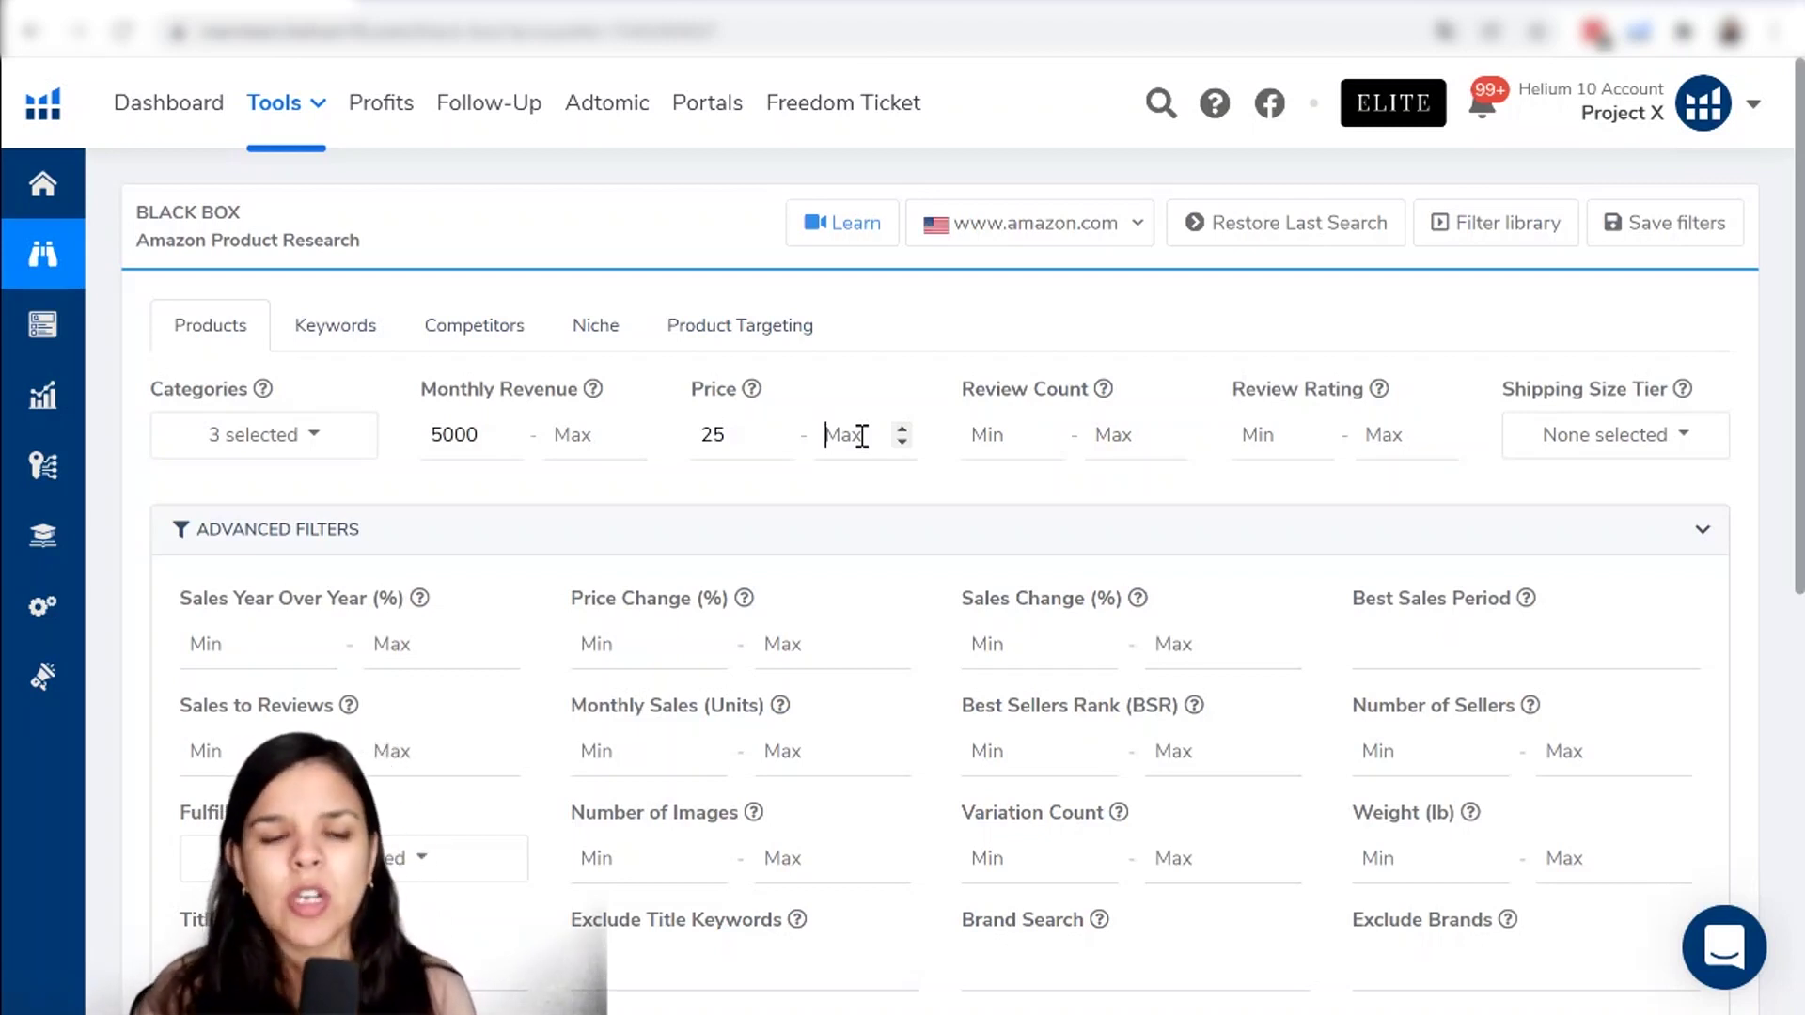
{"action": "type", "text": "45"}
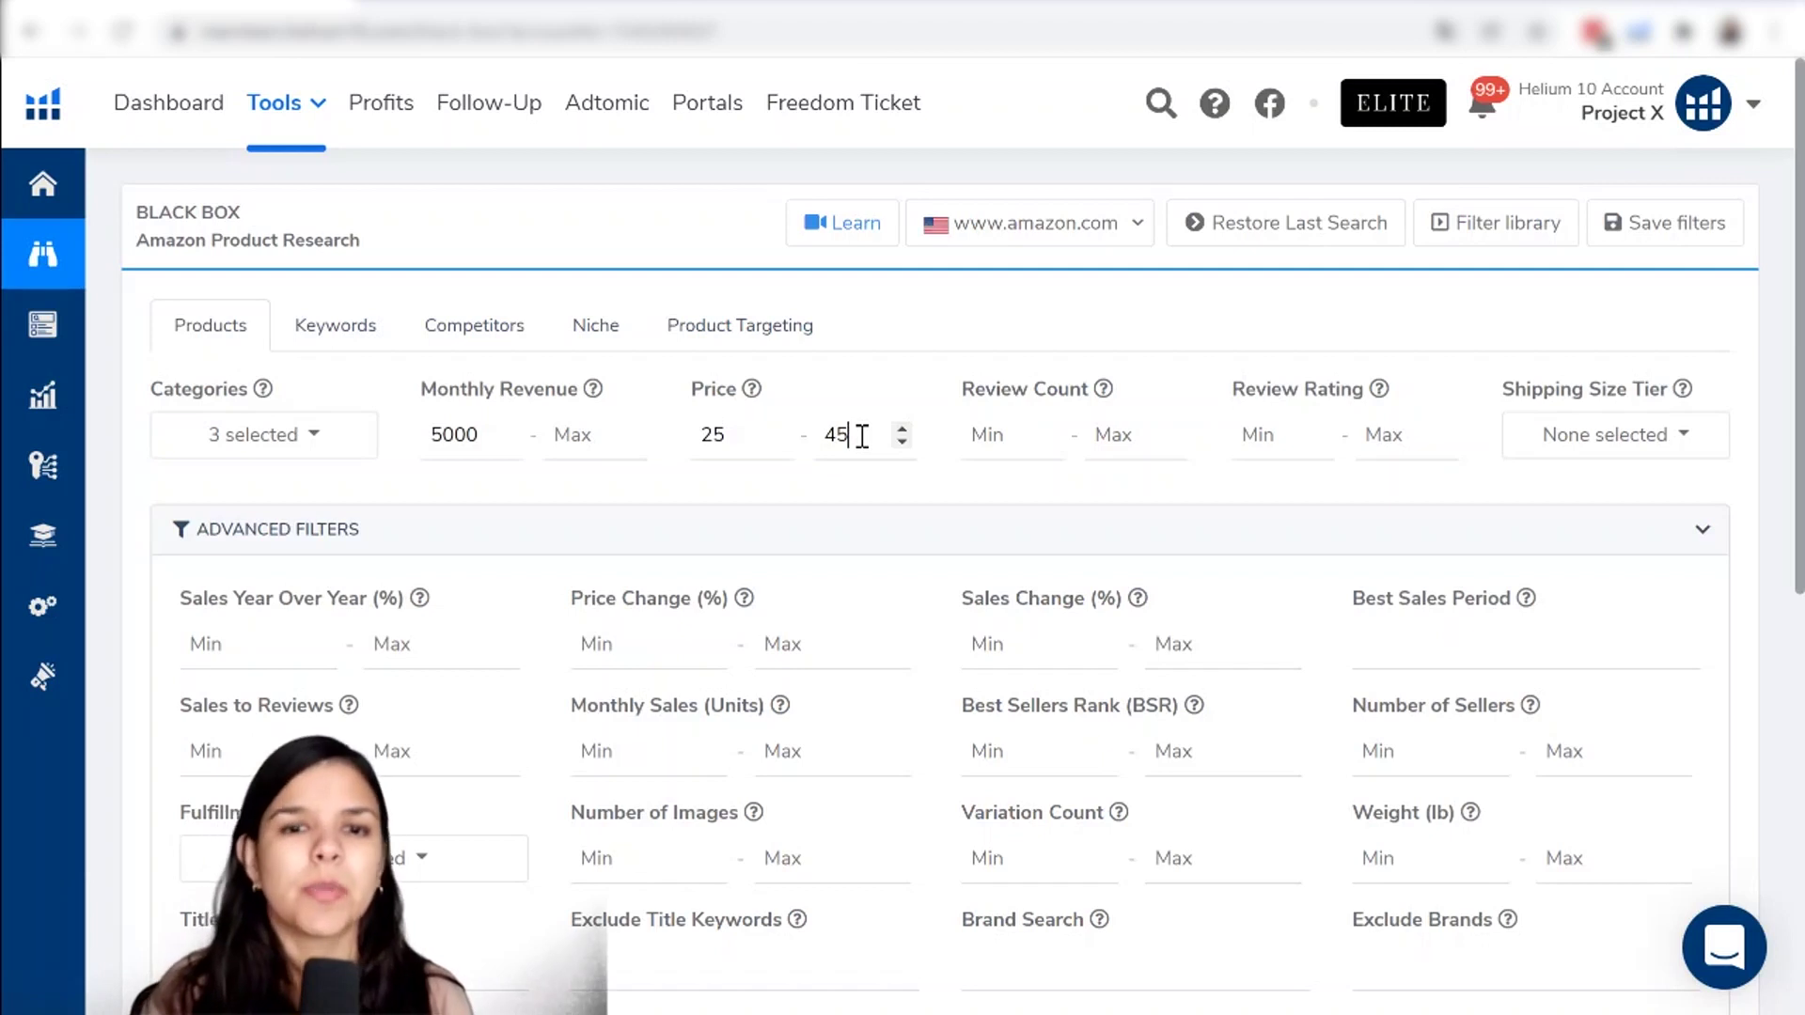
Set the maximum review count to 75 and the maximum variation count to 1.
{"action": "left_click", "coordinate": [1122, 430]}
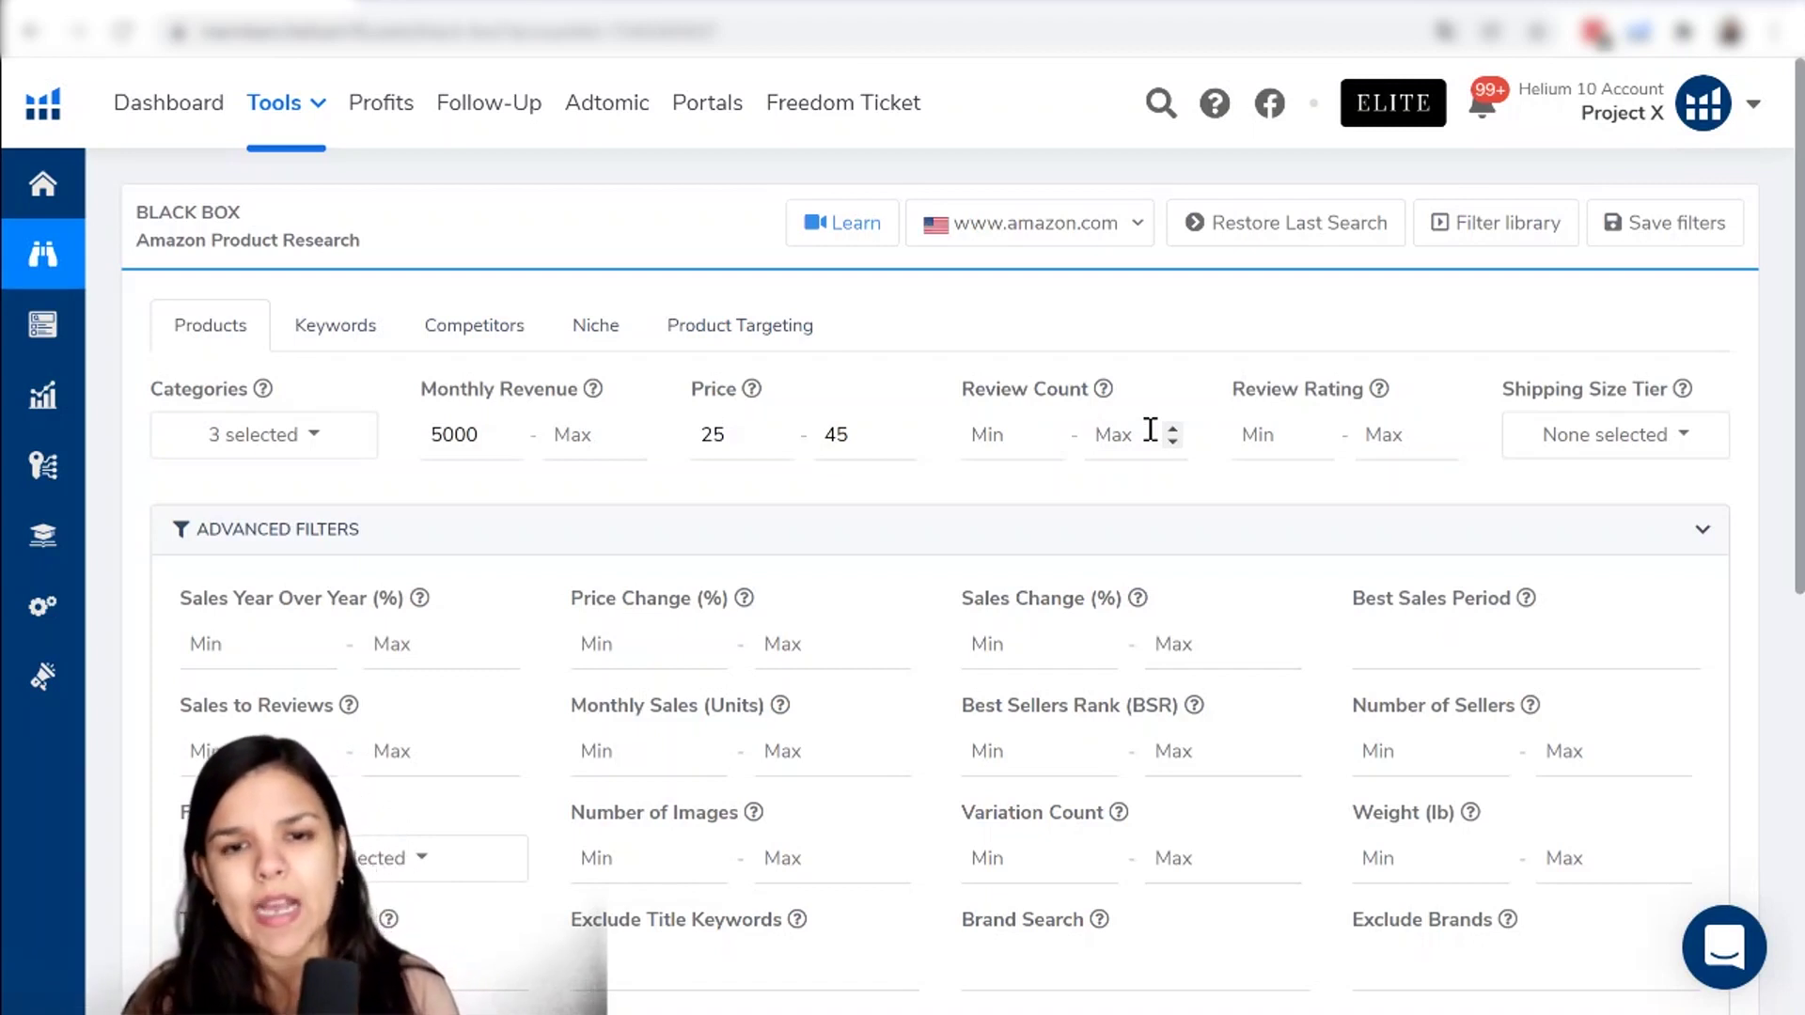
{"action": "type", "text": "75"}
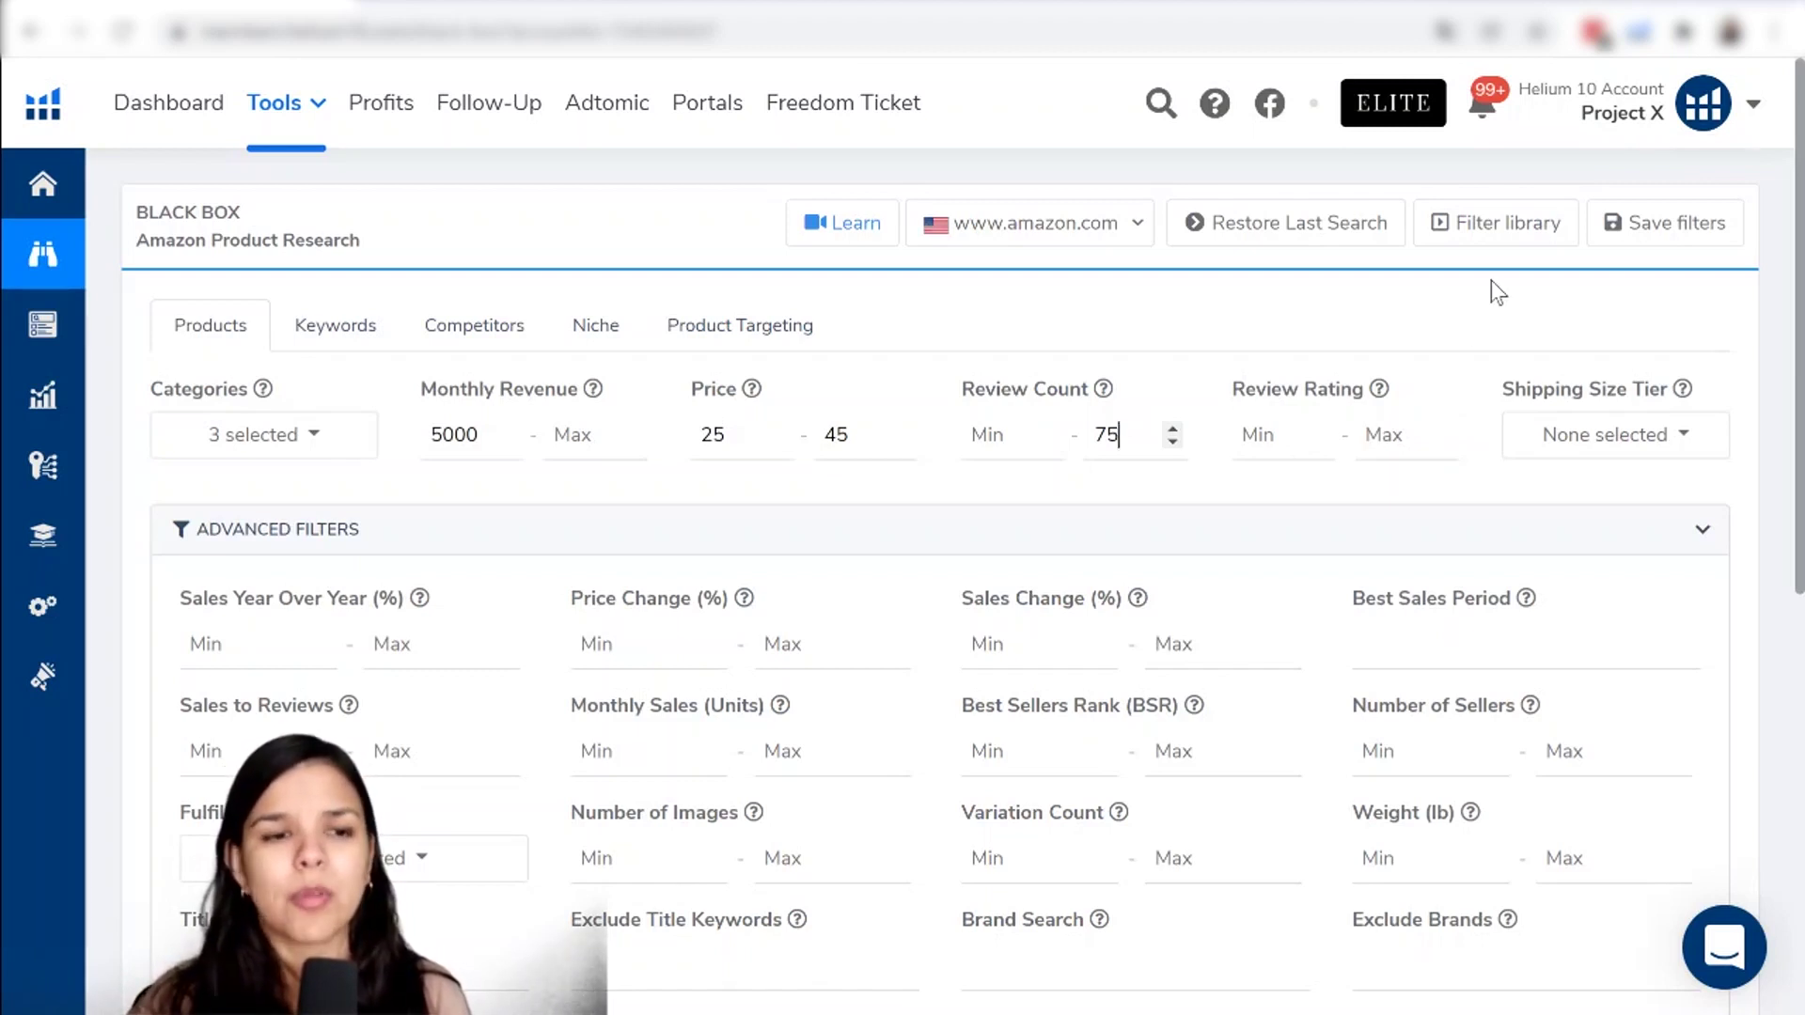
{"action": "scroll", "coordinate": [1490, 280], "scroll_direction": "down", "scroll_amount": 2}
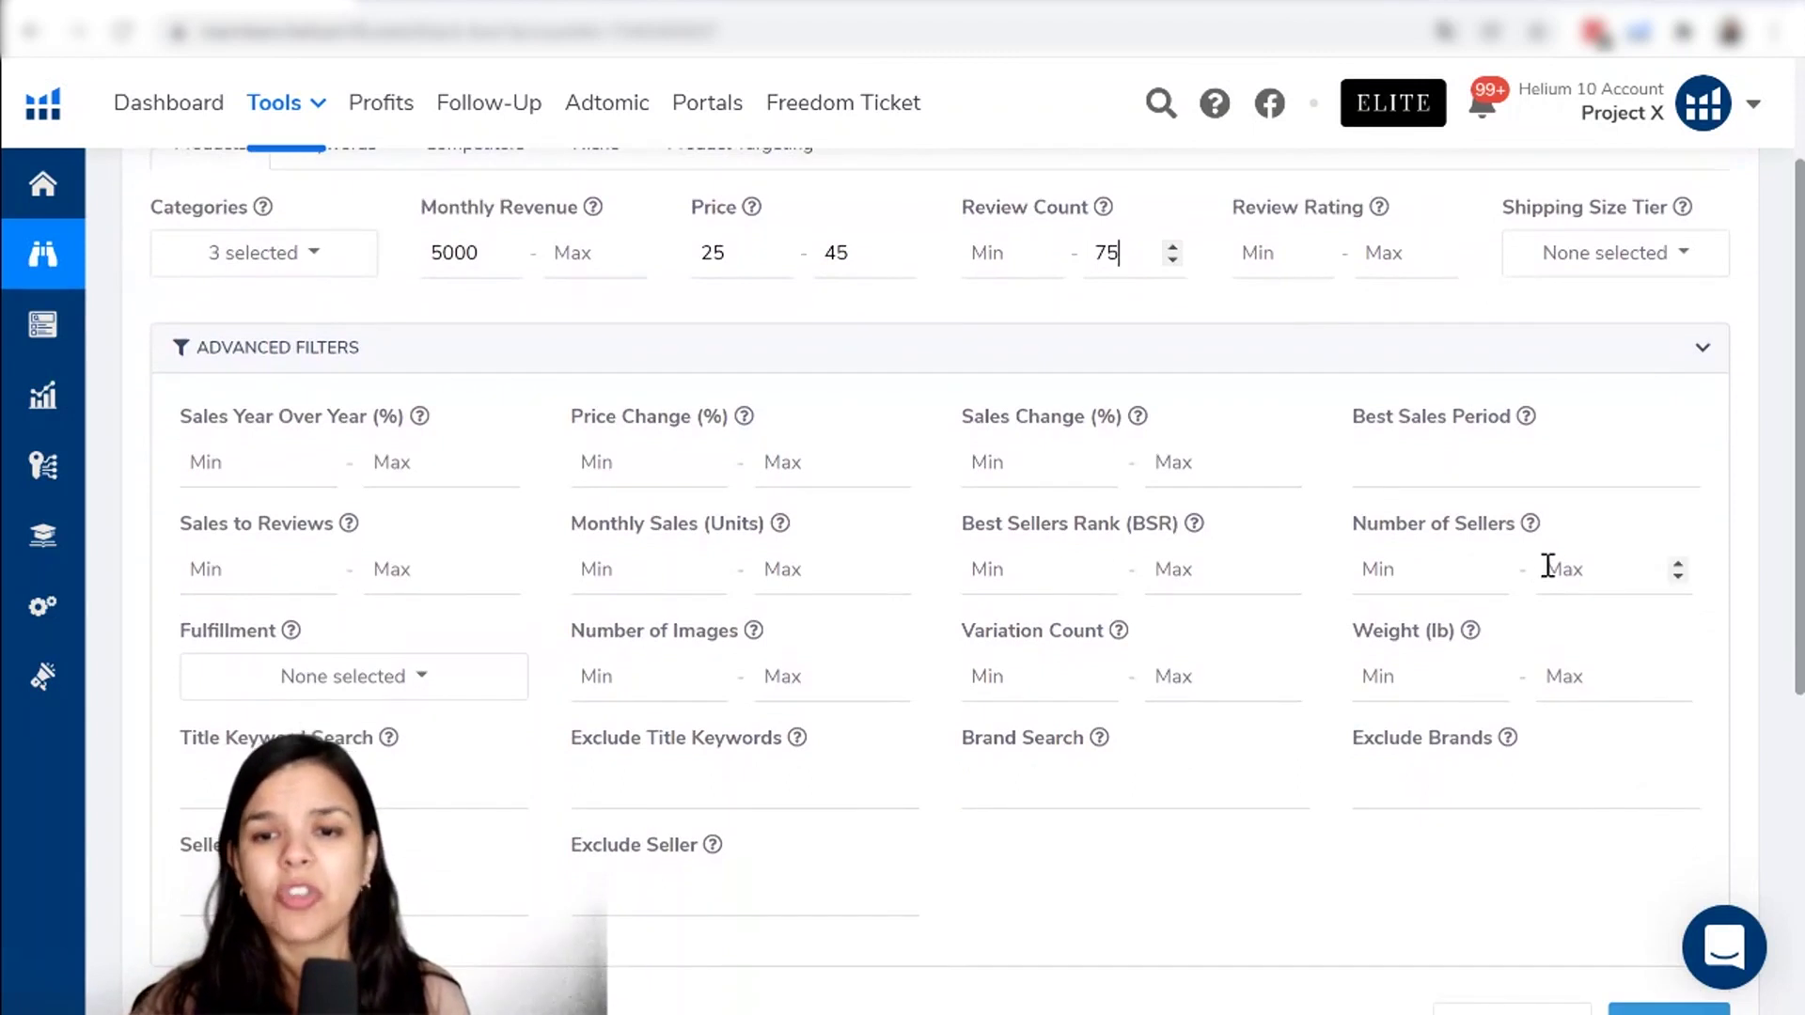
{"action": "left_click", "coordinate": [1181, 674]}
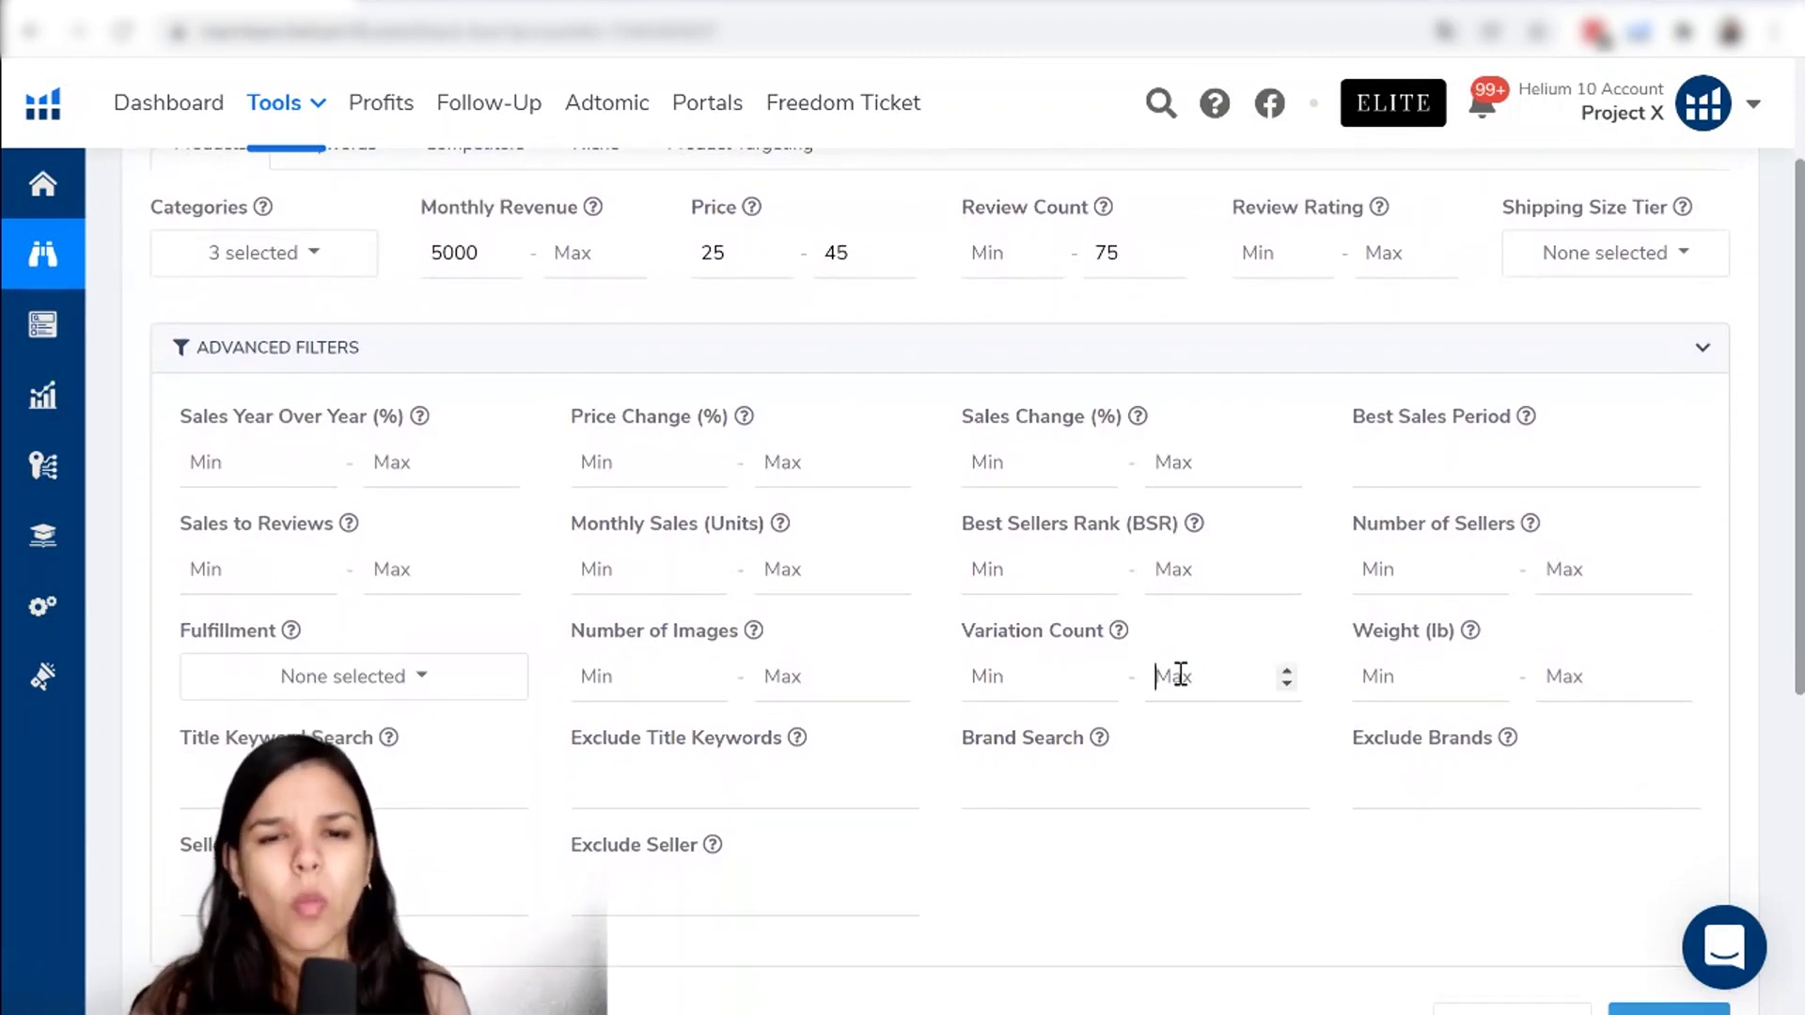
{"action": "type", "text": "1"}
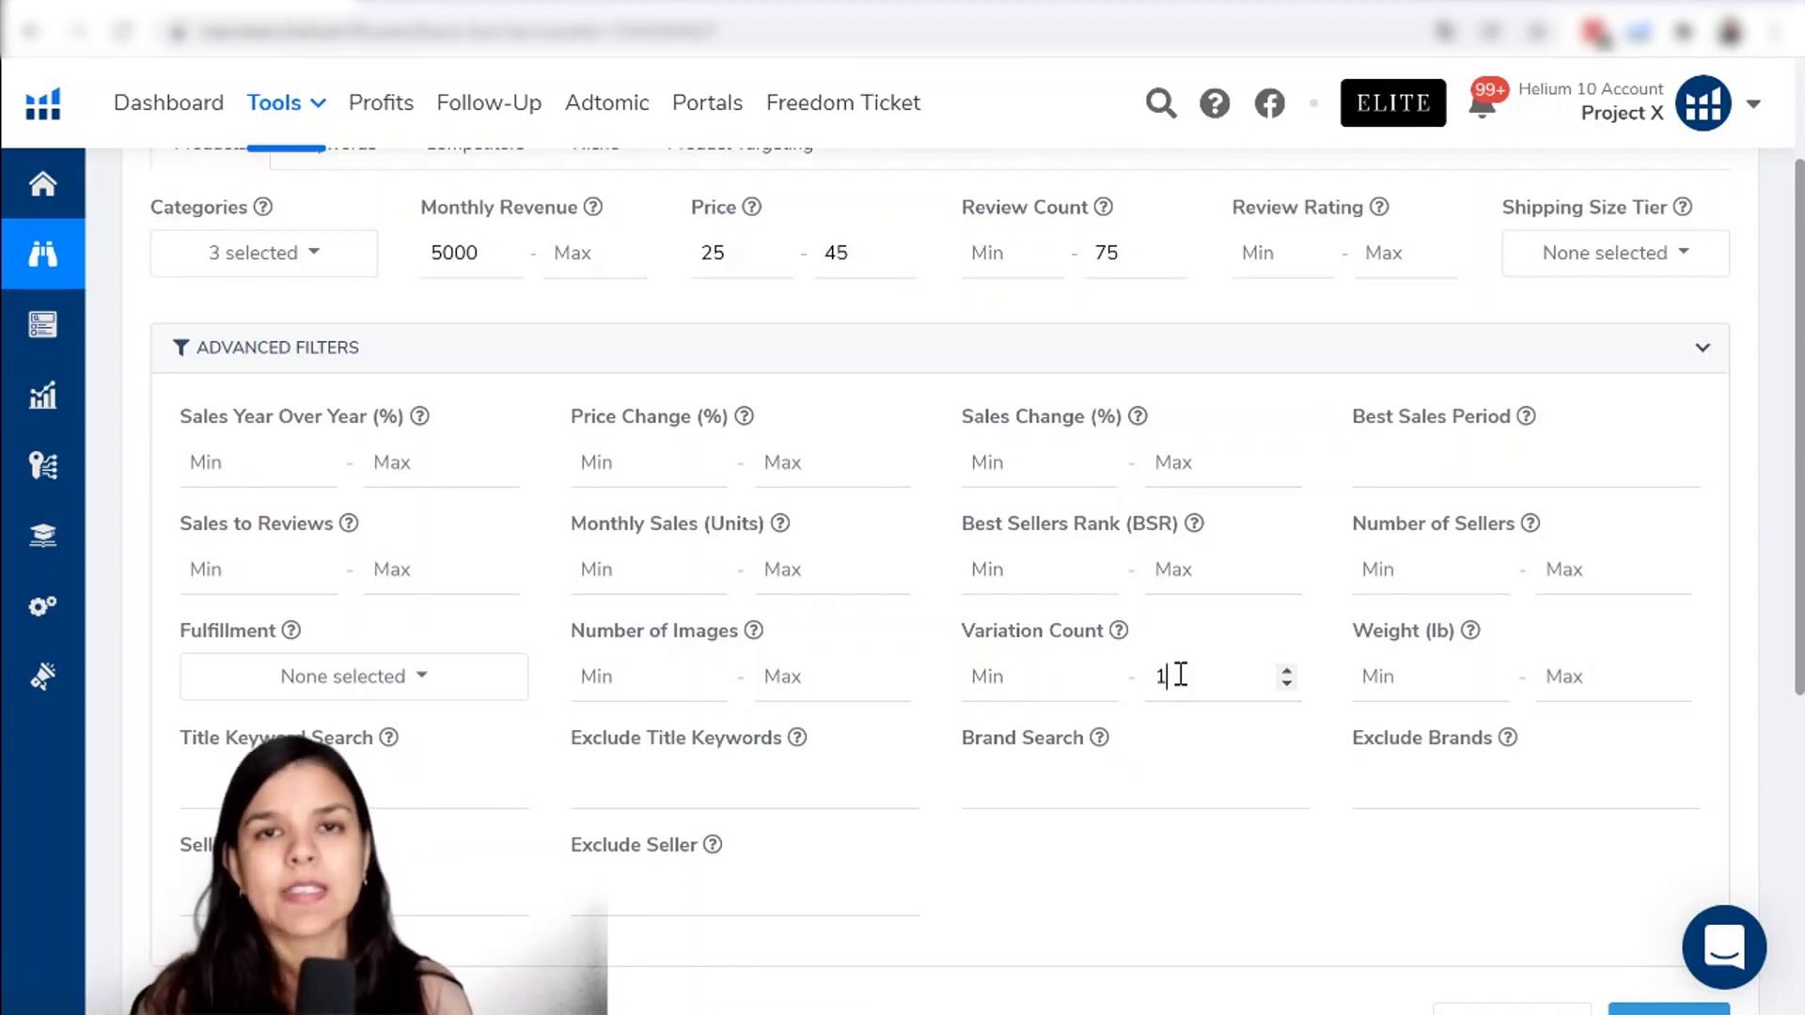
Set the maximum number of sellers to 2 and run the product search.
{"action": "left_click", "coordinate": [1568, 569]}
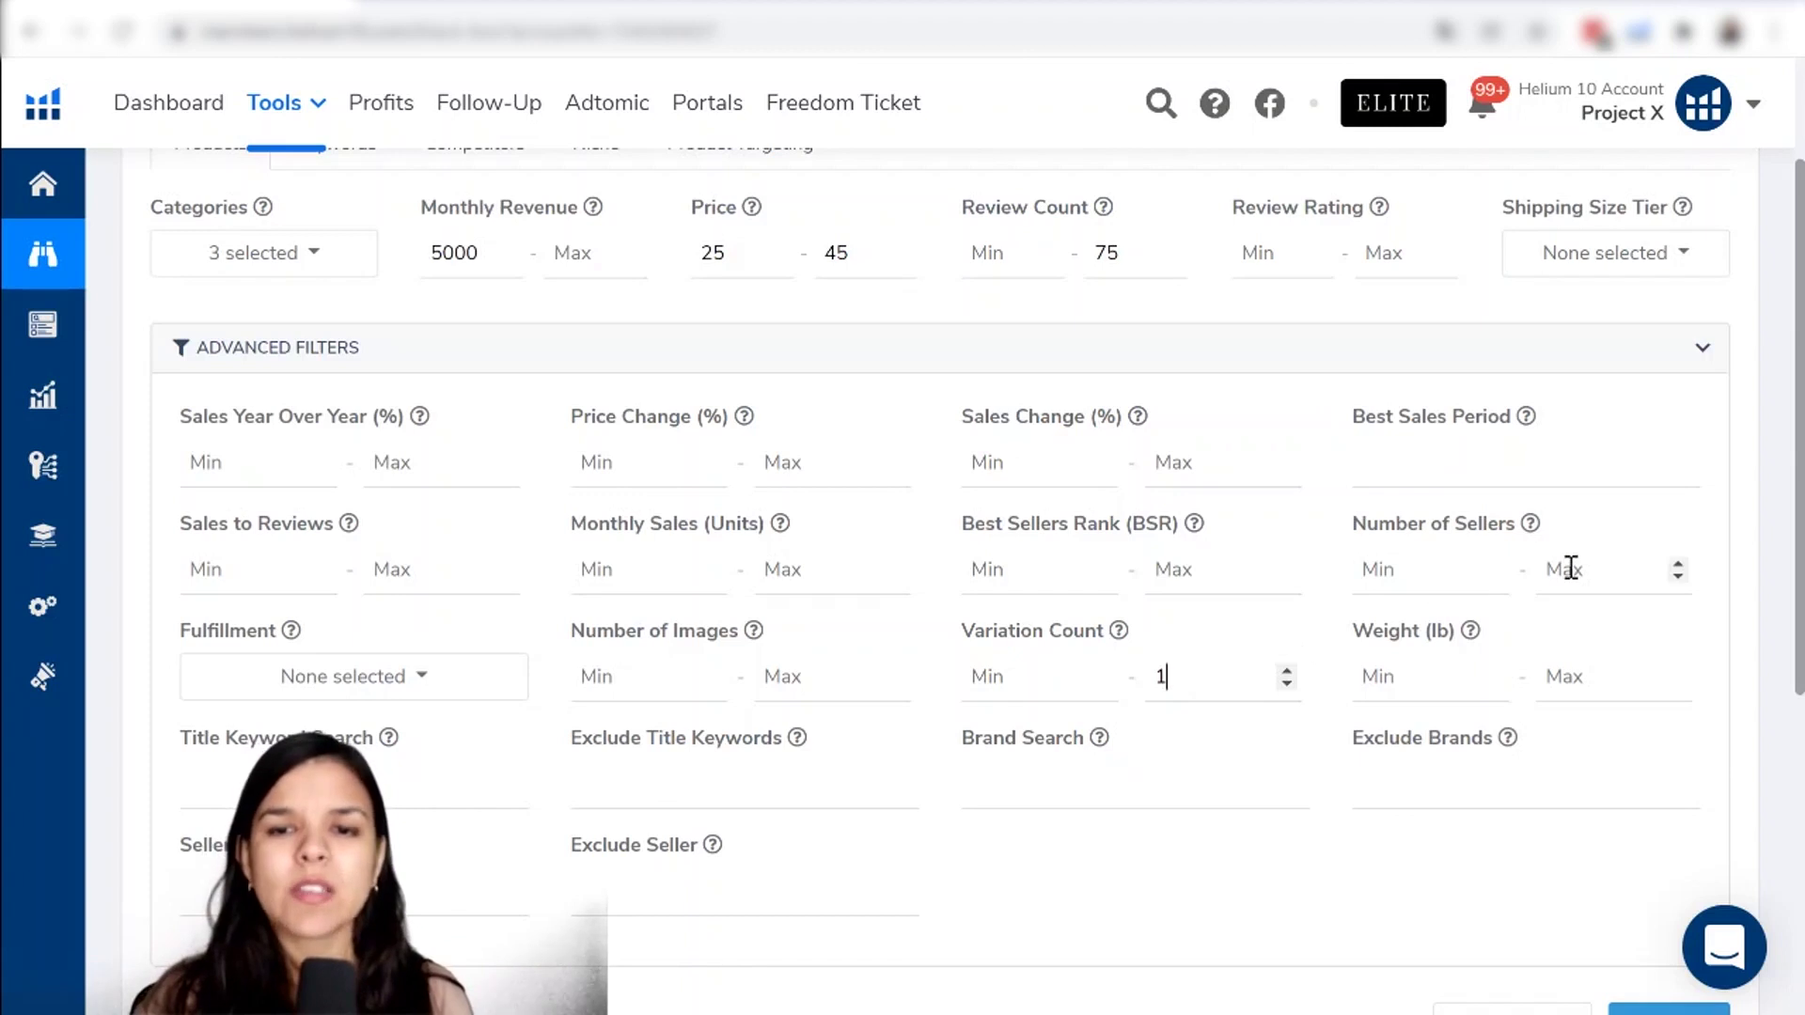
{"action": "type", "text": "2"}
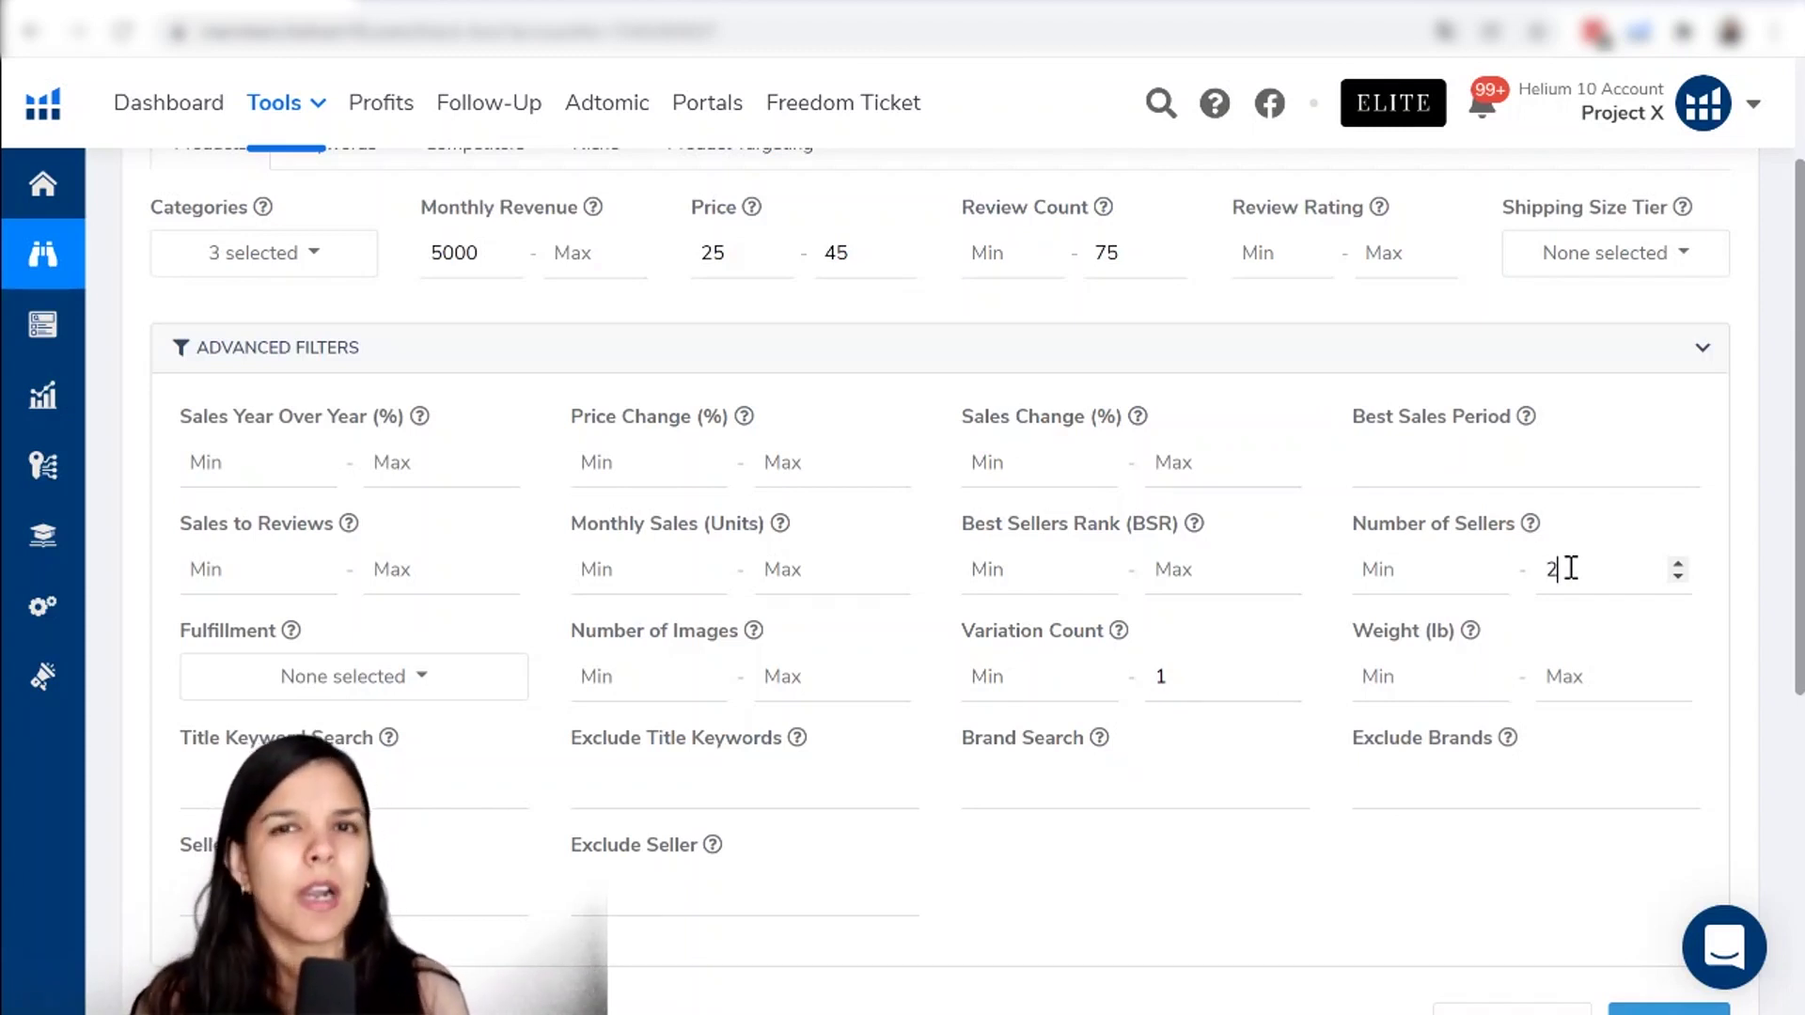
{"action": "scroll", "coordinate": [1570, 568], "scroll_direction": "down", "scroll_amount": 6}
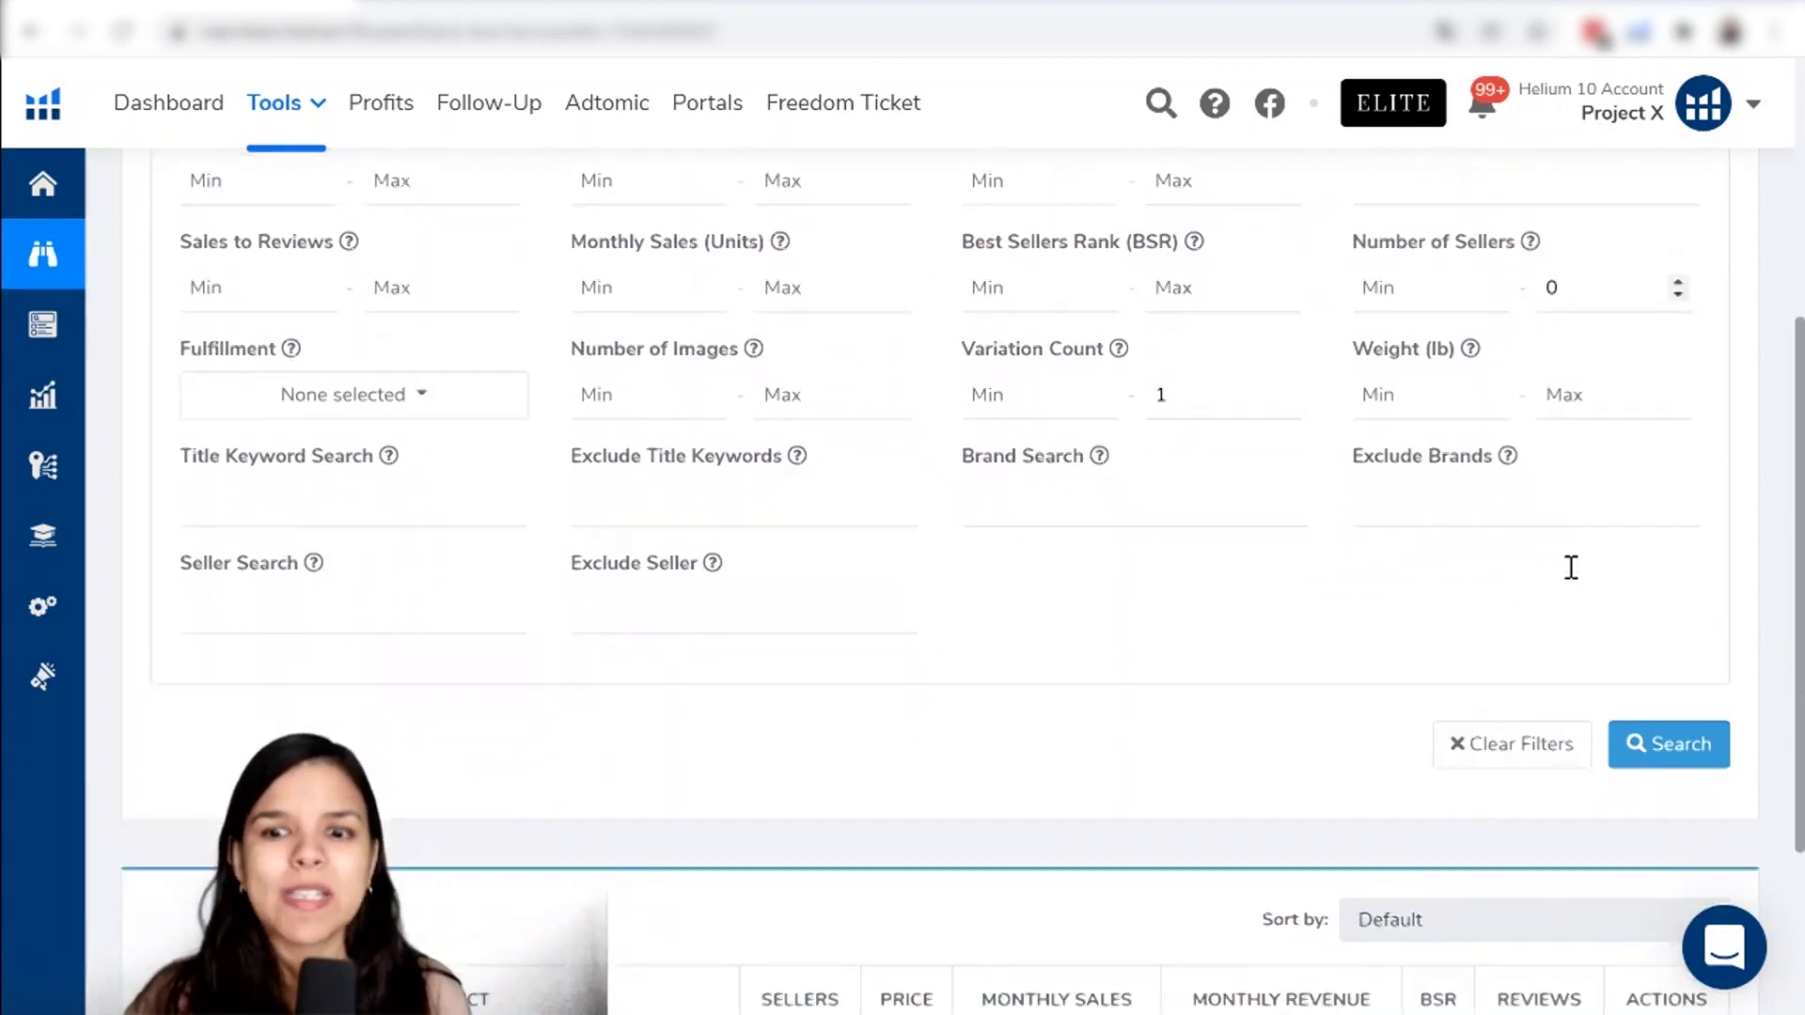
{"action": "scroll", "coordinate": [1568, 566], "scroll_direction": "up", "scroll_amount": 1}
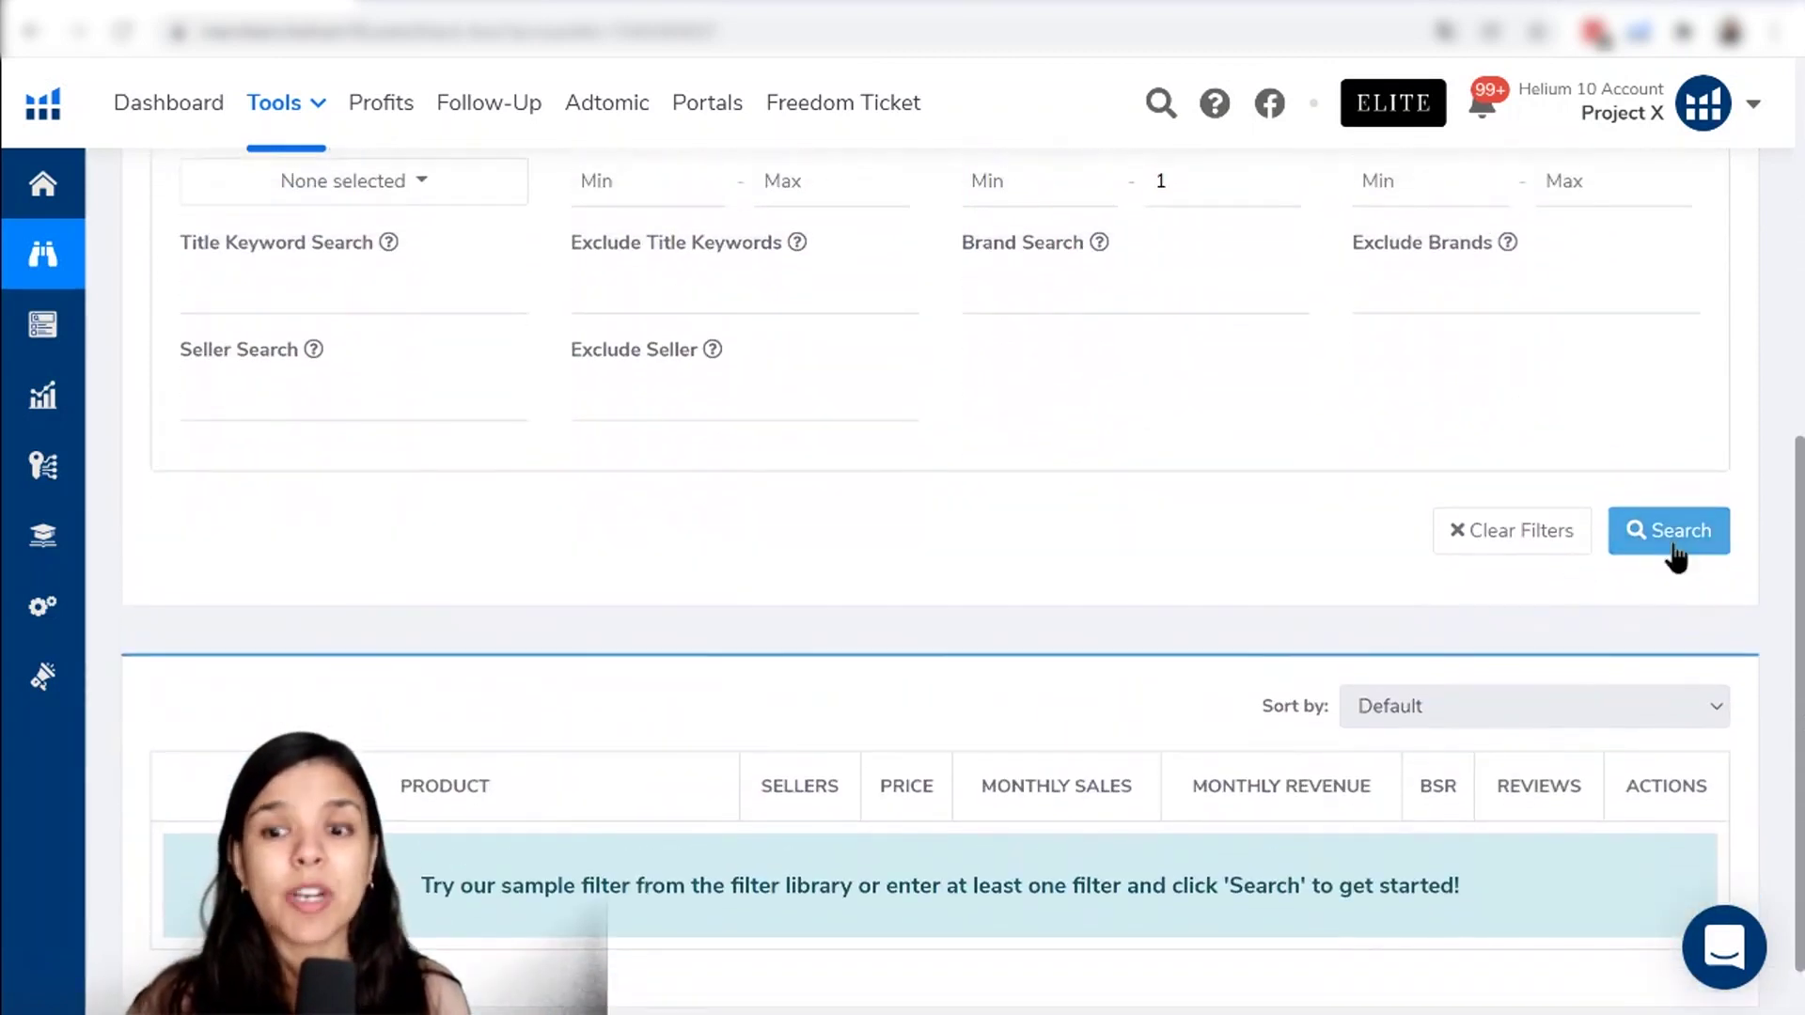
{"action": "left_click", "coordinate": [1673, 550]}
Review the found products, examining their sellers, price, monthly sales, revenue, reviews and sales trends for potential ideas.
{"action": "scroll", "coordinate": [918, 320], "scroll_direction": "down", "scroll_amount": 2}
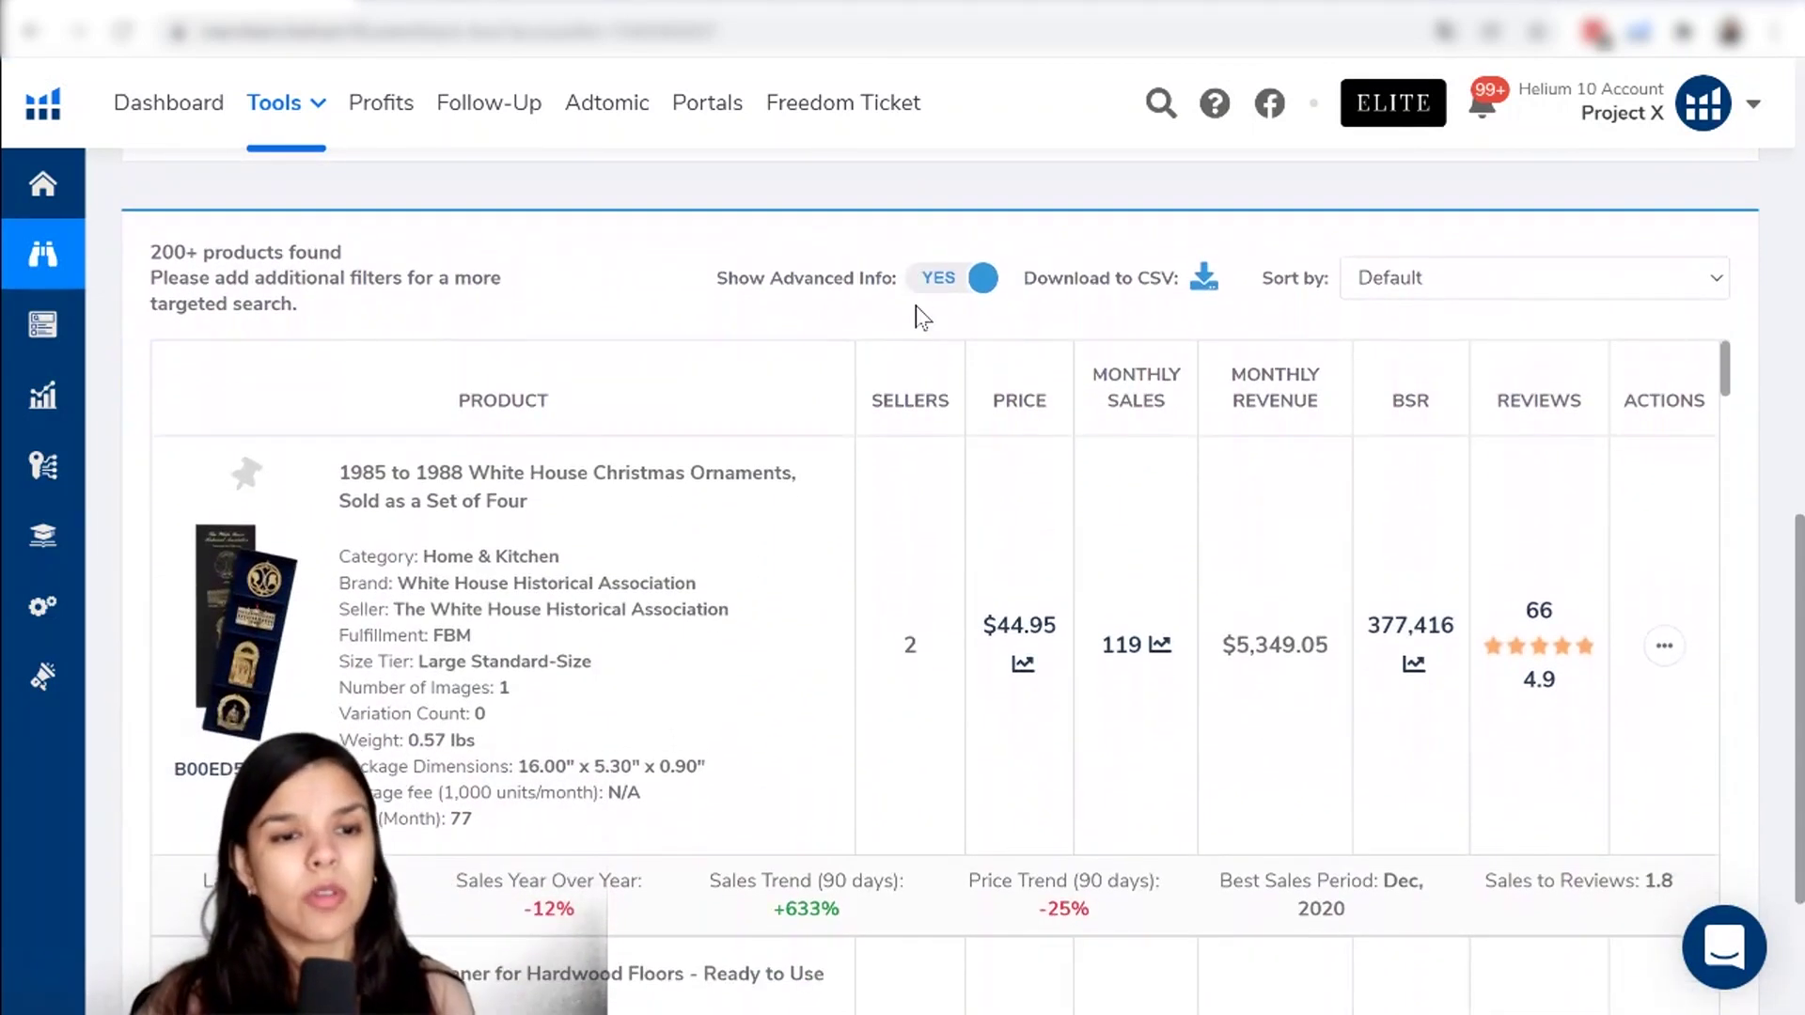
{"action": "scroll", "coordinate": [824, 515], "scroll_direction": "down", "scroll_amount": 1}
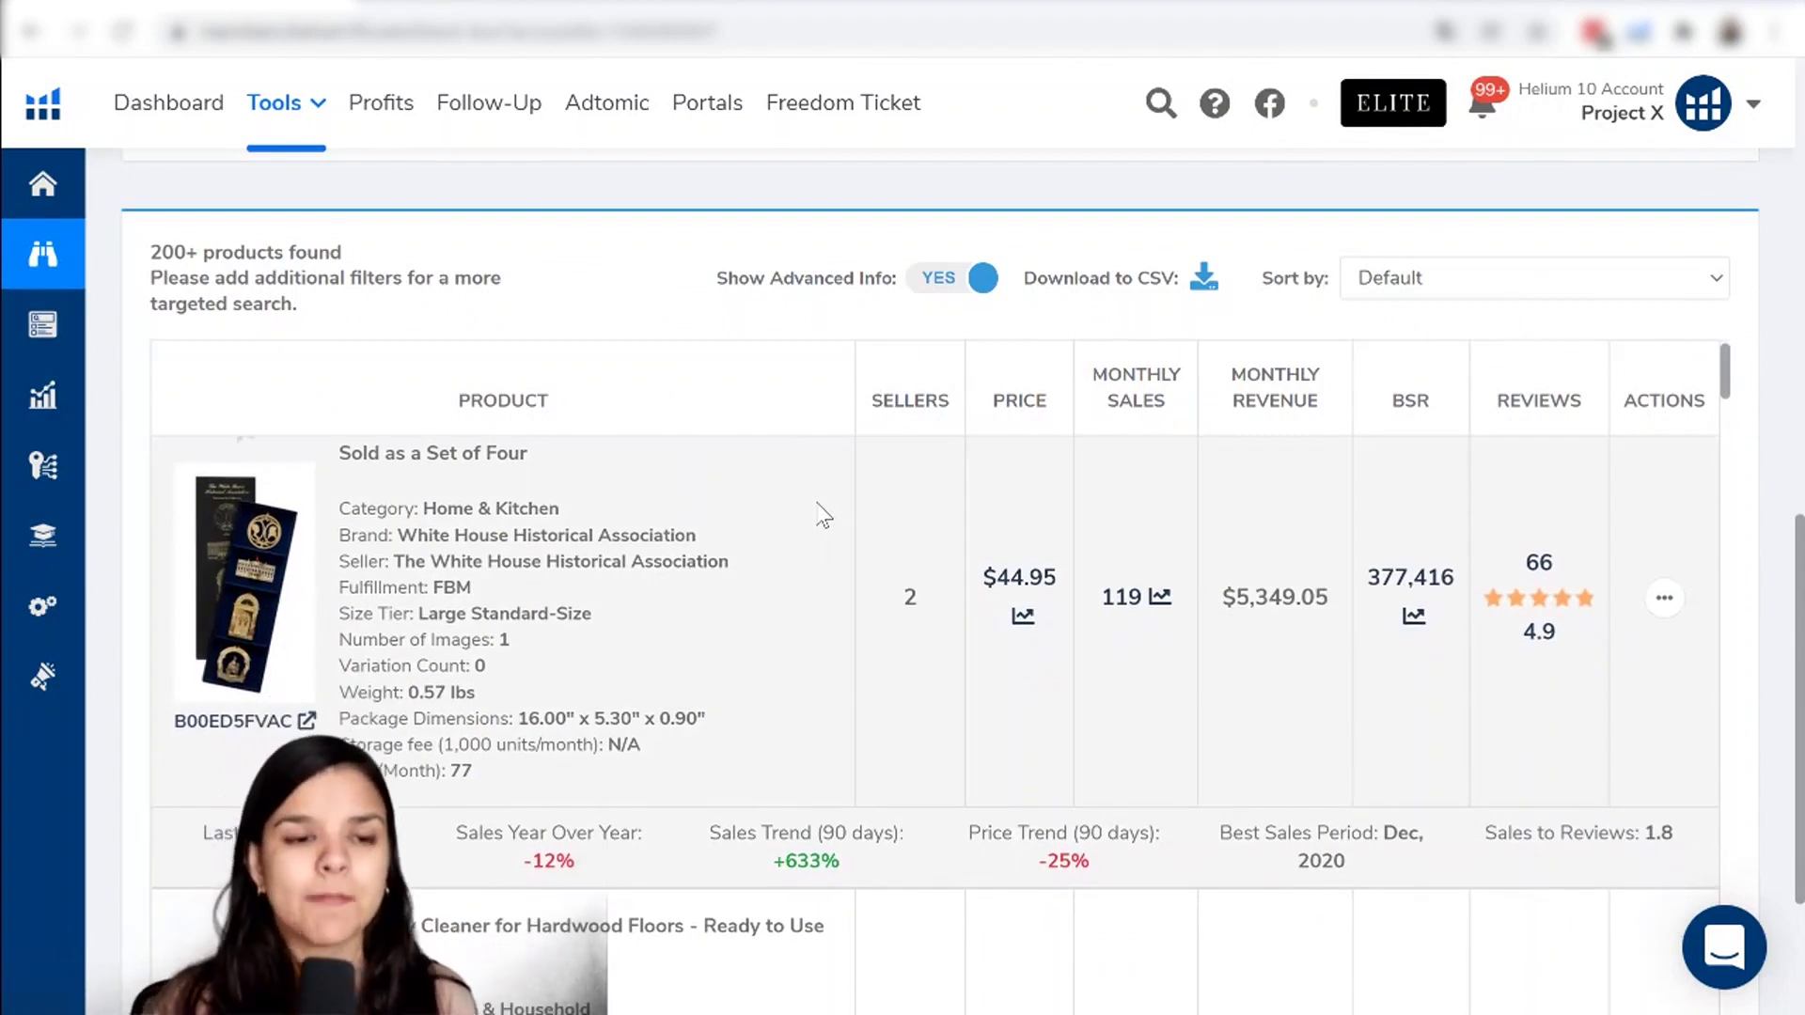
{"action": "scroll", "coordinate": [824, 515], "scroll_direction": "down", "scroll_amount": 5}
{"action": "scroll", "coordinate": [819, 504], "scroll_direction": "down", "scroll_amount": 4}
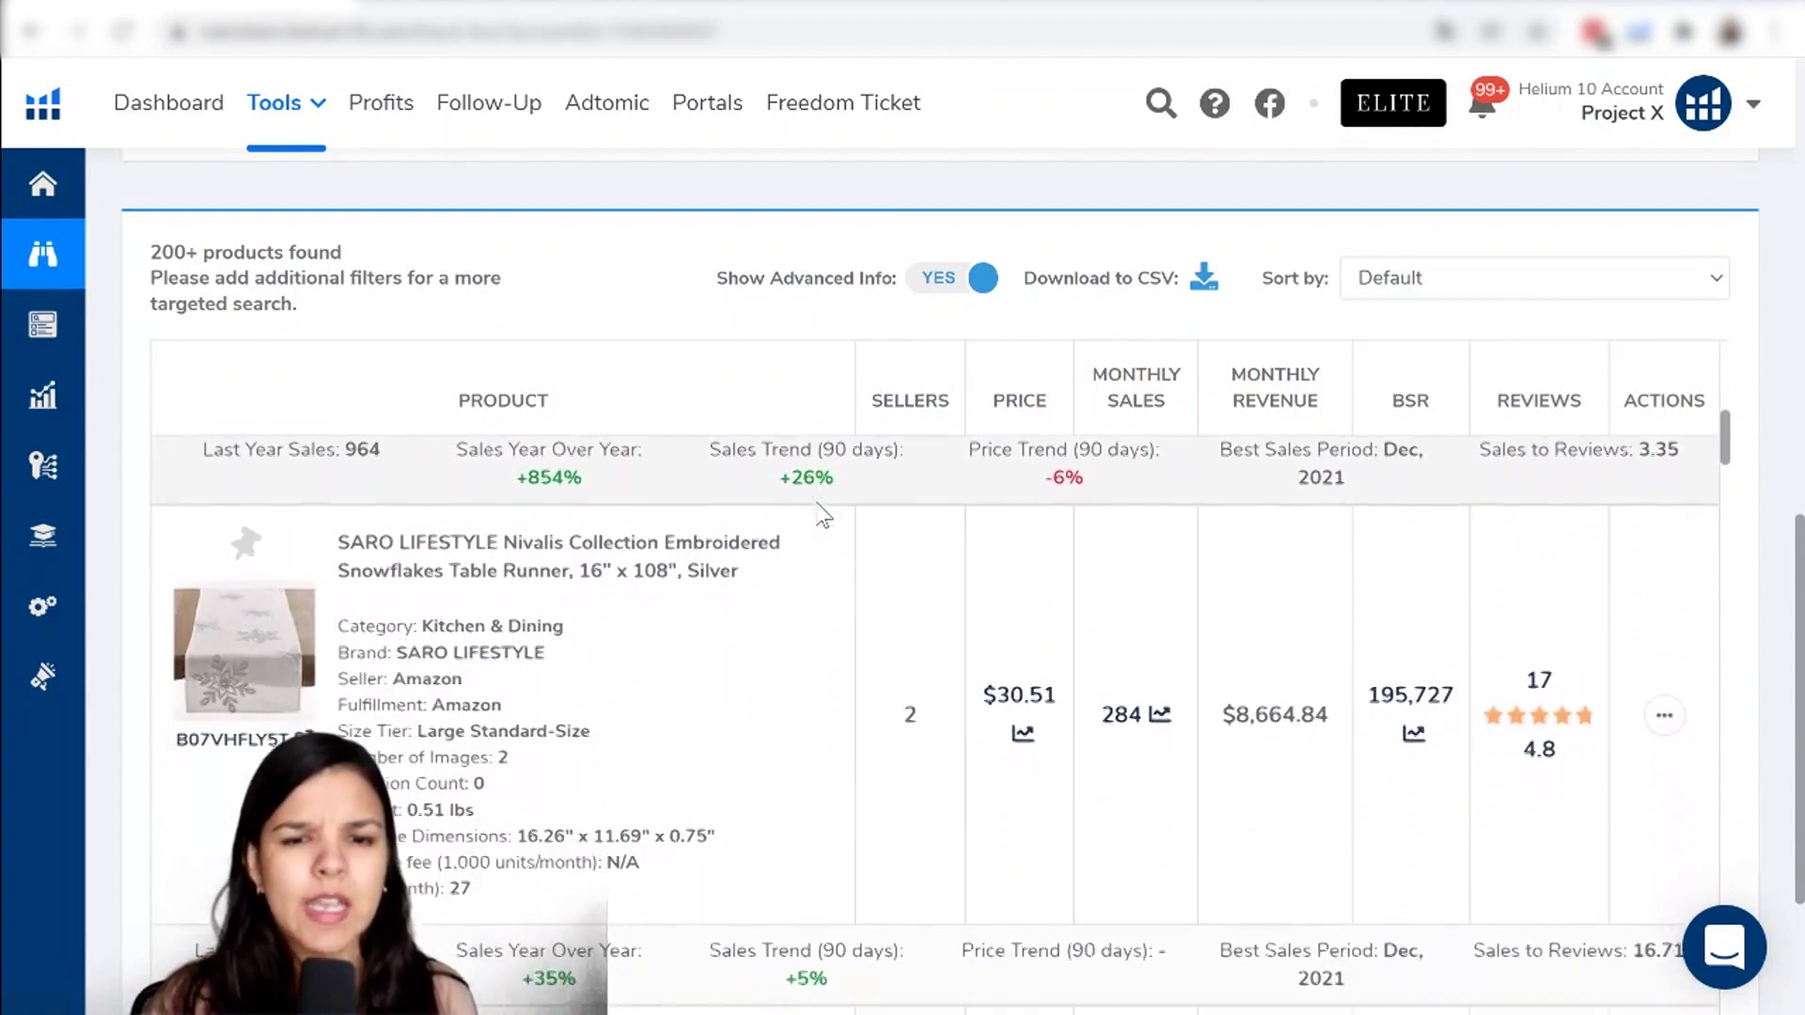
{"action": "scroll", "coordinate": [824, 515], "scroll_direction": "down", "scroll_amount": 1}
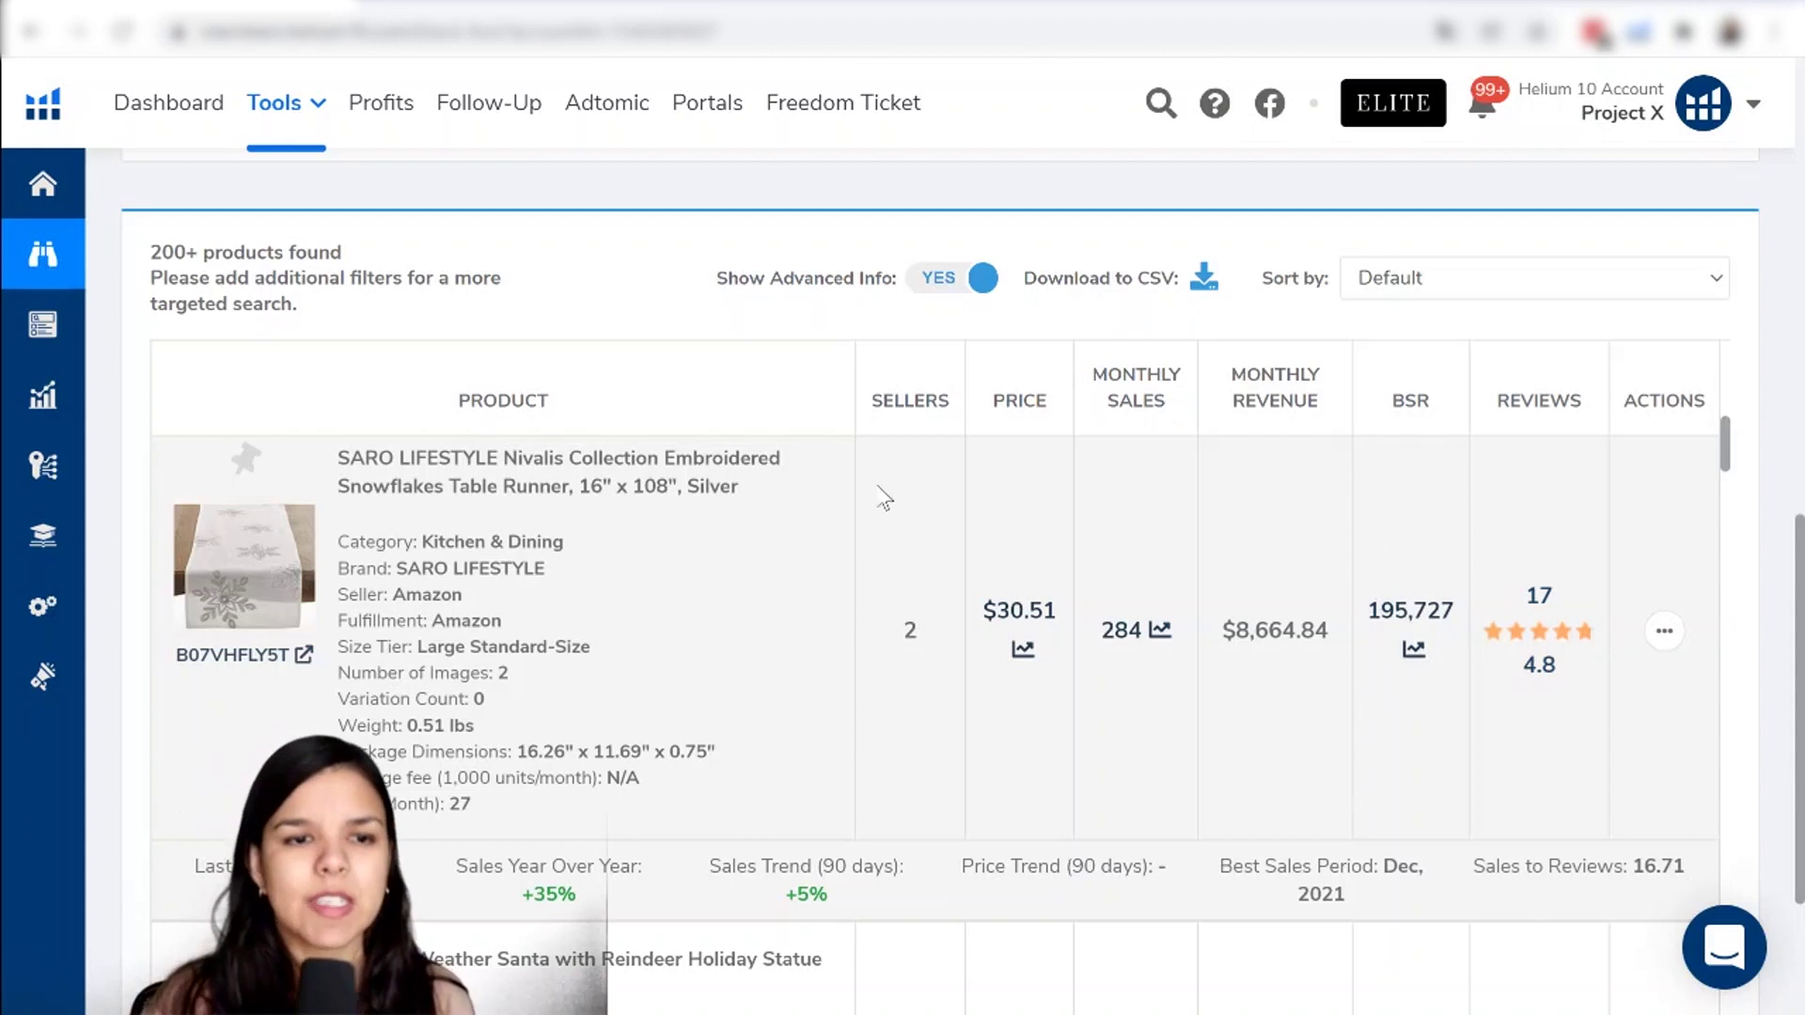
{"action": "scroll", "coordinate": [647, 577], "scroll_direction": "down", "scroll_amount": 3}
{"action": "scroll", "coordinate": [647, 577], "scroll_direction": "down", "scroll_amount": 2}
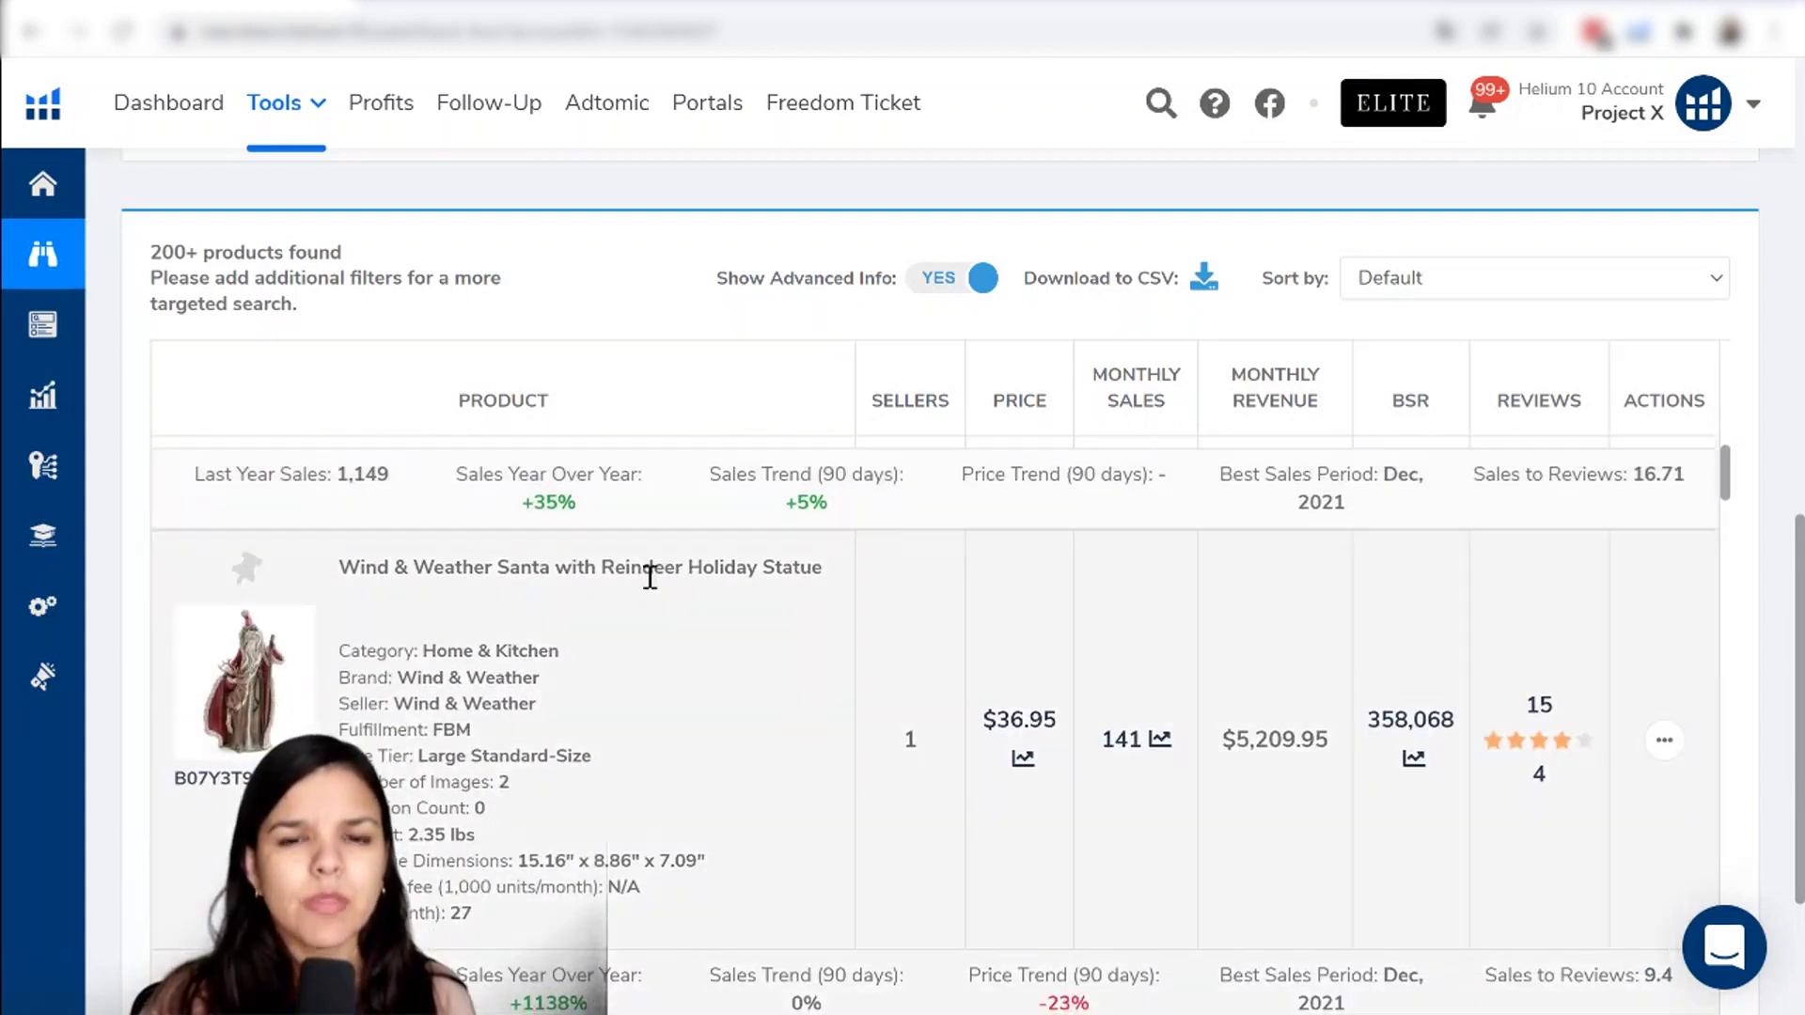
{"action": "scroll", "coordinate": [648, 577], "scroll_direction": "down", "scroll_amount": 6}
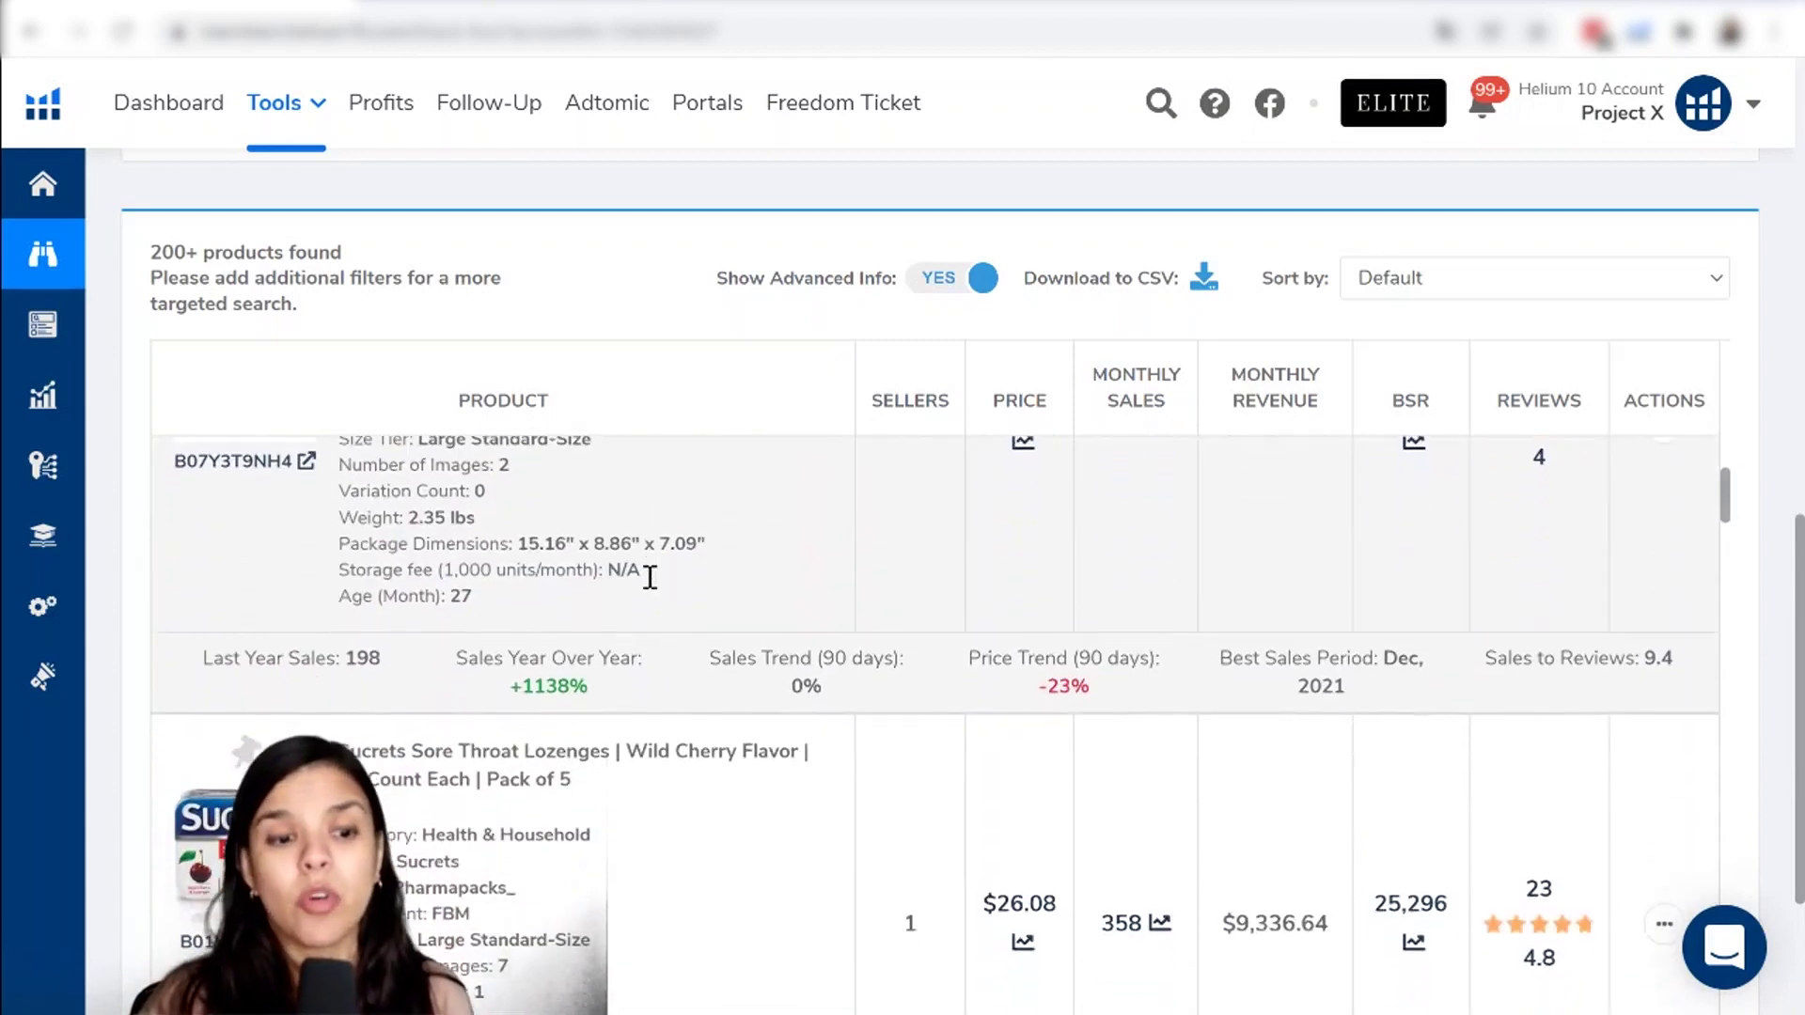